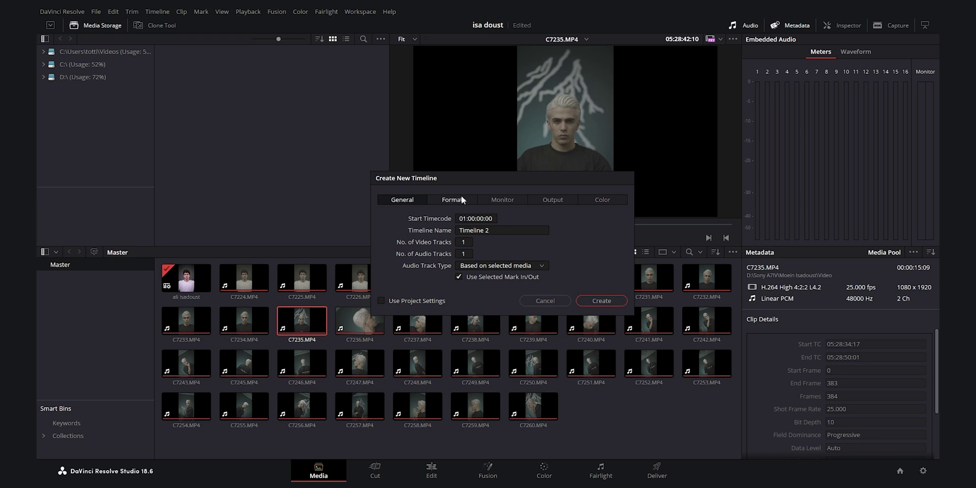
# - Set the new timeline's frame rate to 25 frames per second
pyautogui.click(452, 199)
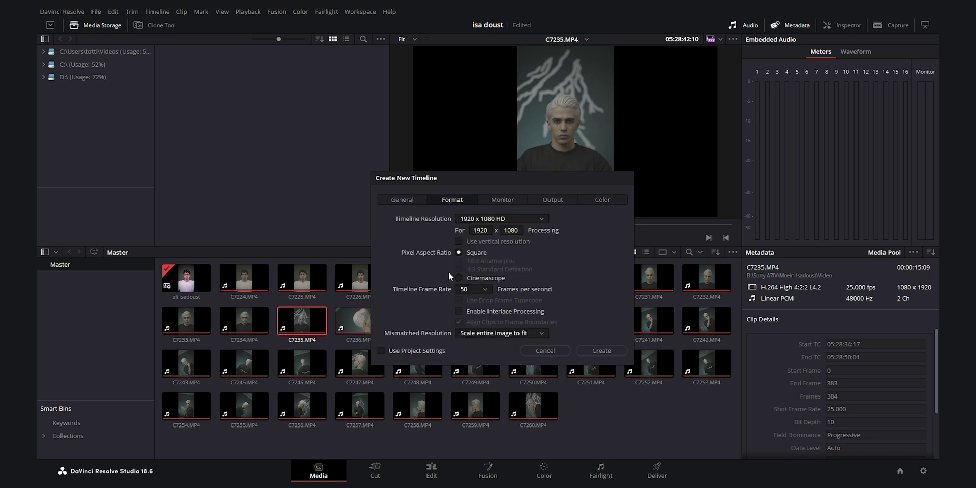
pyautogui.click(472, 289)
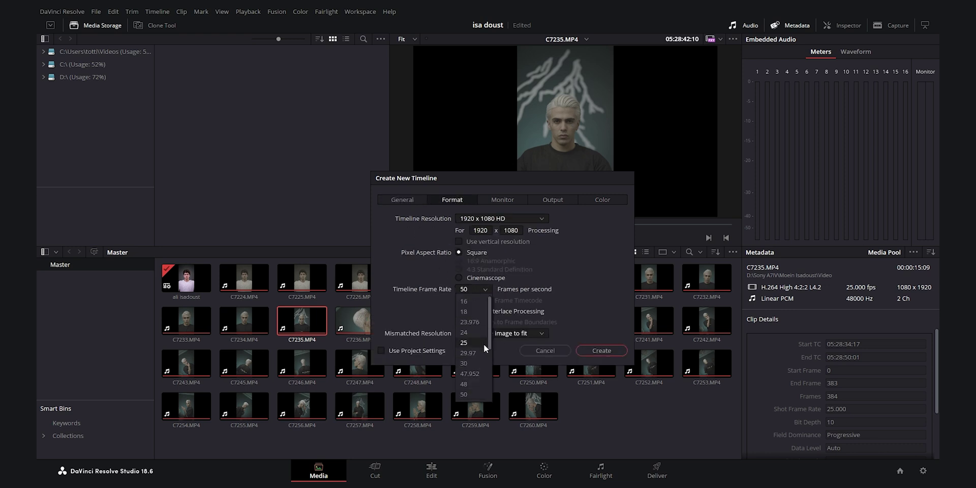
pyautogui.click(468, 342)
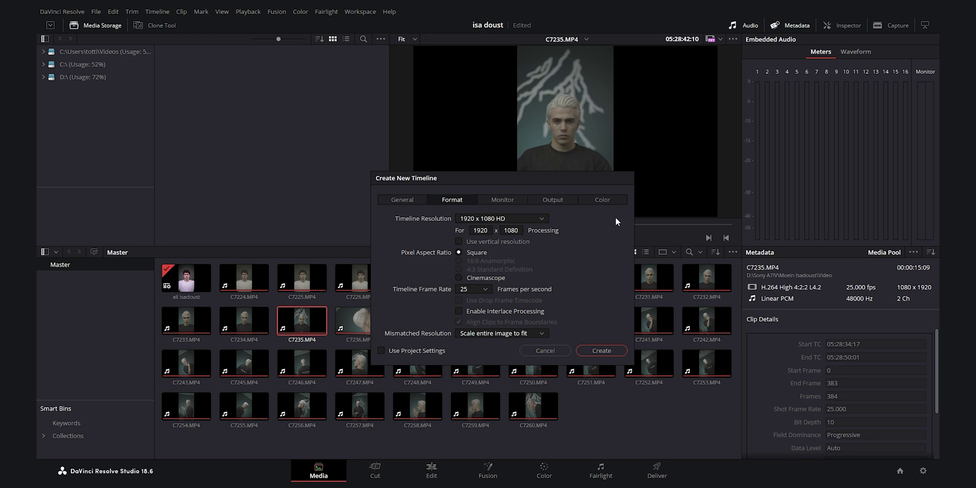
# - Set the timeline color space to DaVinci WG/Intermediate and create the timeline
pyautogui.click(603, 199)
pyautogui.click(502, 245)
pyautogui.scroll(10, 518, 315)
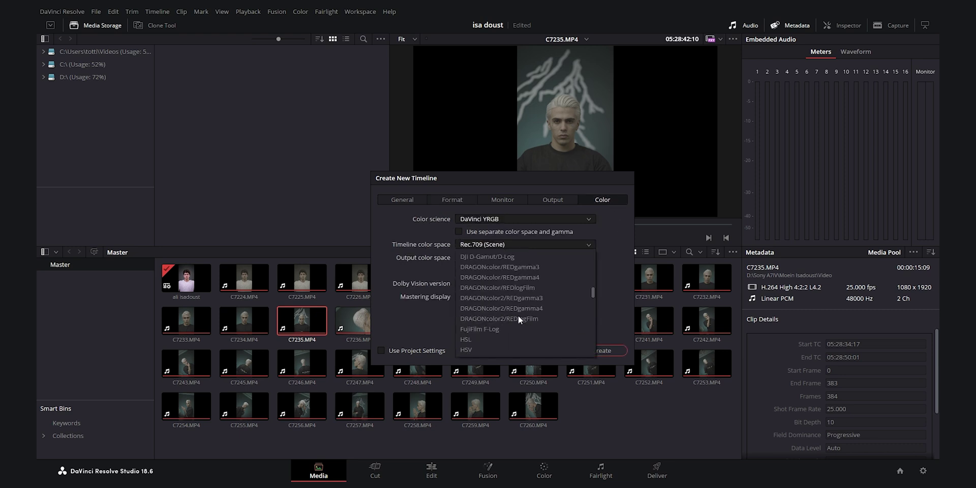
pyautogui.scroll(-5, 532, 316)
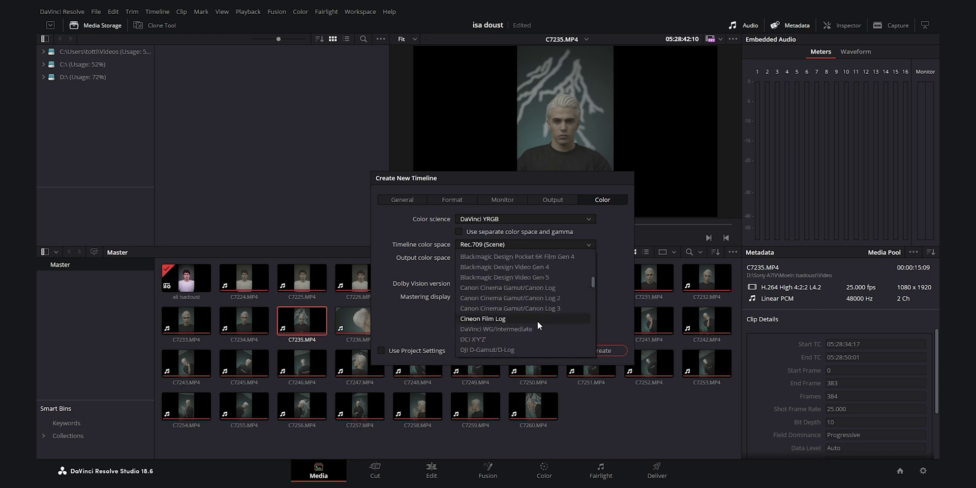
pyautogui.click(505, 328)
pyautogui.click(601, 350)
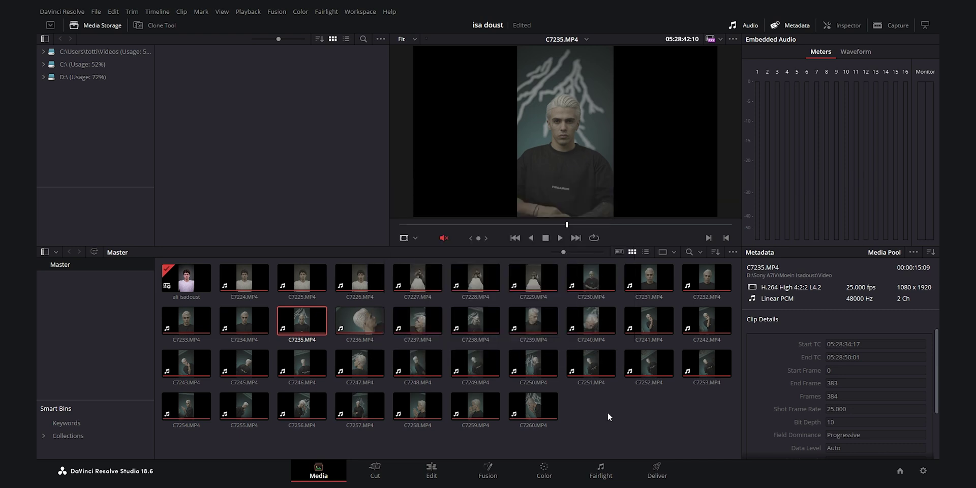
# - On the Color page, build a chain of six serial nodes and place the sixth beneath the first
pyautogui.click(544, 470)
pyautogui.hotkey('alt', 's')
pyautogui.hotkey('alt', 's')
pyautogui.hotkey('alt', 's')
pyautogui.hotkey('alt', 's')
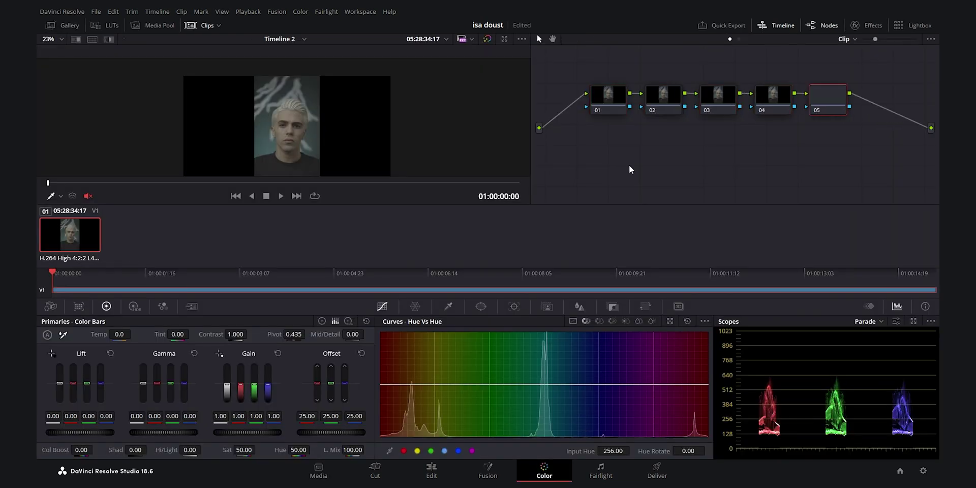
pyautogui.hotkey('alt', 's')
pyautogui.moveTo(887, 99); pyautogui.dragTo(614, 147)
# - Label the first node CST and the sixth node cst
pyautogui.rightClick(616, 98)
pyautogui.click(638, 111)
pyautogui.write('CST')
pyautogui.press('Return')
pyautogui.click(625, 145)
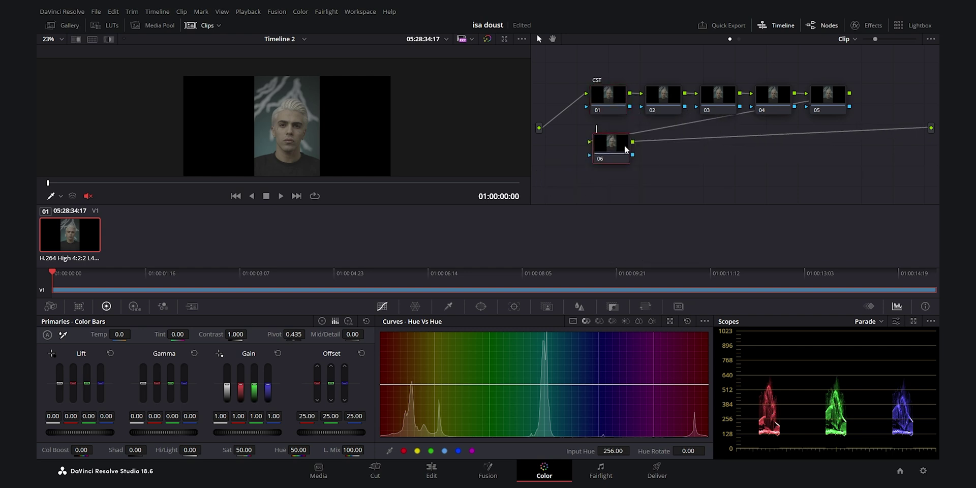
pyautogui.write('cst')
# - Label the second node LGG and the third node Yellowish hair
pyautogui.rightClick(666, 100)
pyautogui.click(694, 117)
pyautogui.write('LGG')
pyautogui.rightClick(721, 94)
pyautogui.click(745, 116)
pyautogui.write('Ye')
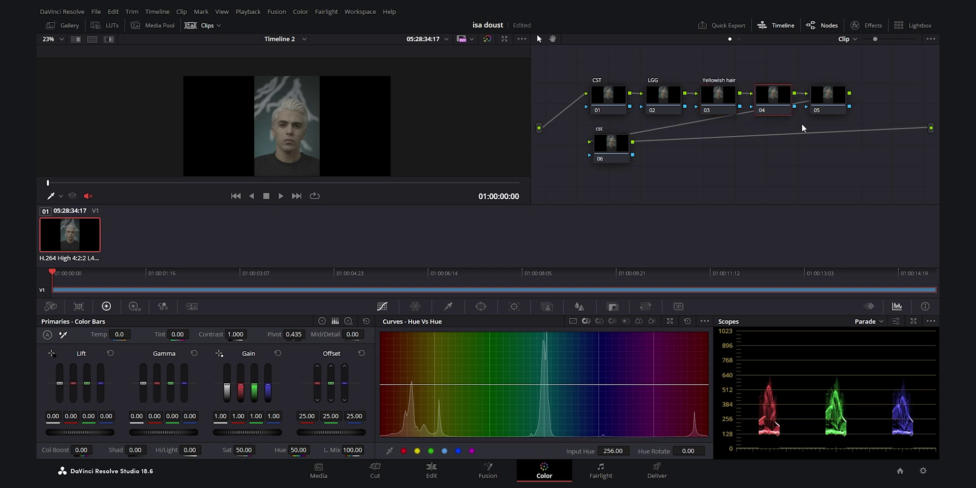
# - Label the fourth node Red skin and the fifth node Vig
pyautogui.write('Red')
pyautogui.write(' skin')
pyautogui.press('Return')
pyautogui.rightClick(824, 101)
pyautogui.click(846, 123)
pyautogui.write('Vig')
pyautogui.press('Return')
# - Find the Color Space Transform effect and apply it to both the first CST node and the final cst node
pyautogui.click(612, 102)
pyautogui.click(867, 25)
pyautogui.click(913, 38)
pyautogui.write('color')
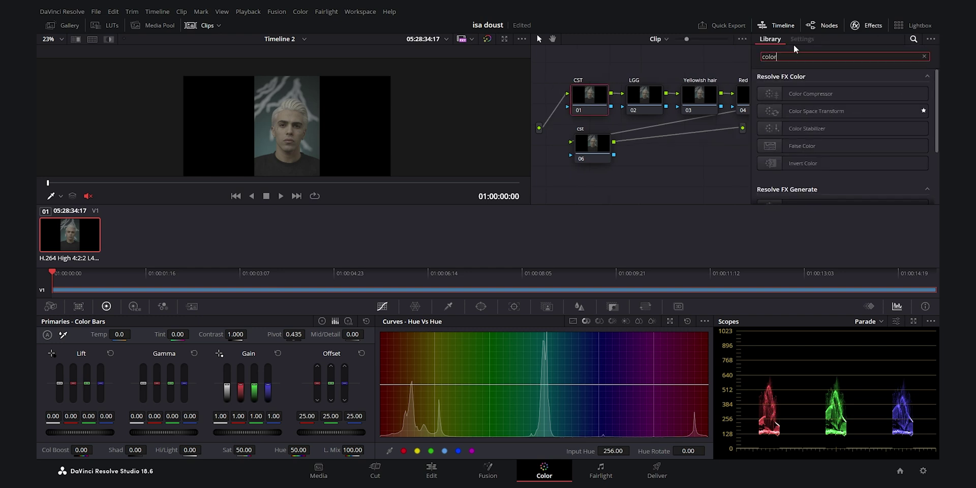
pyautogui.moveTo(816, 111); pyautogui.dragTo(590, 94)
pyautogui.click(588, 143)
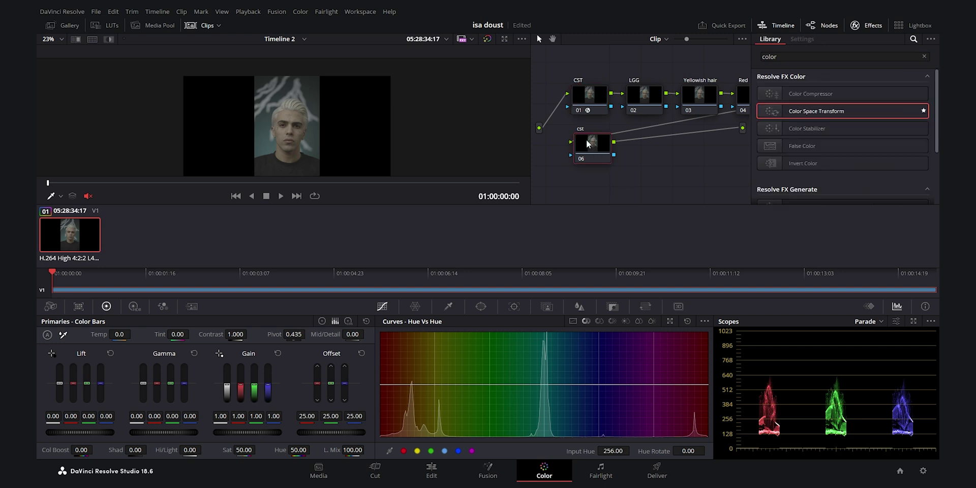
pyautogui.moveTo(892, 117); pyautogui.dragTo(591, 148)
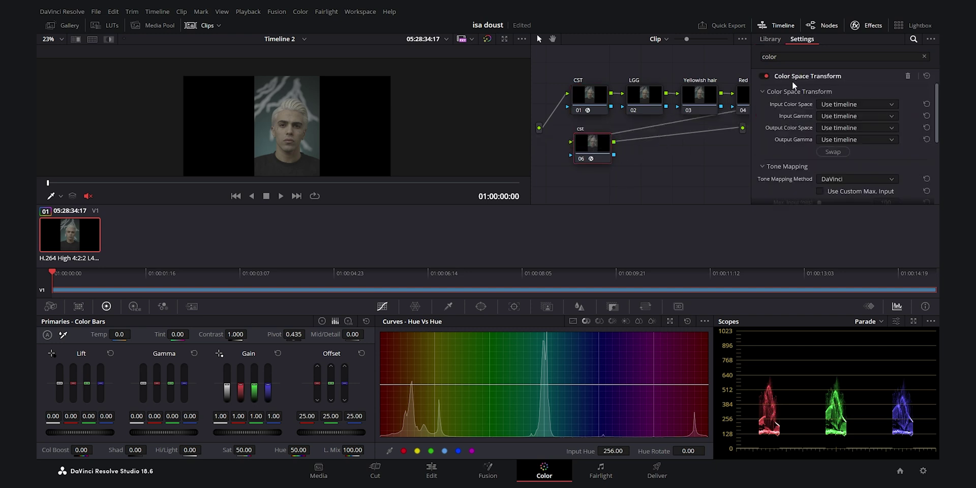
# - In the first node's Color Space Transform, set the input color space to Sony S-Gamut and input gamma to Sony S-Log2
pyautogui.click(597, 99)
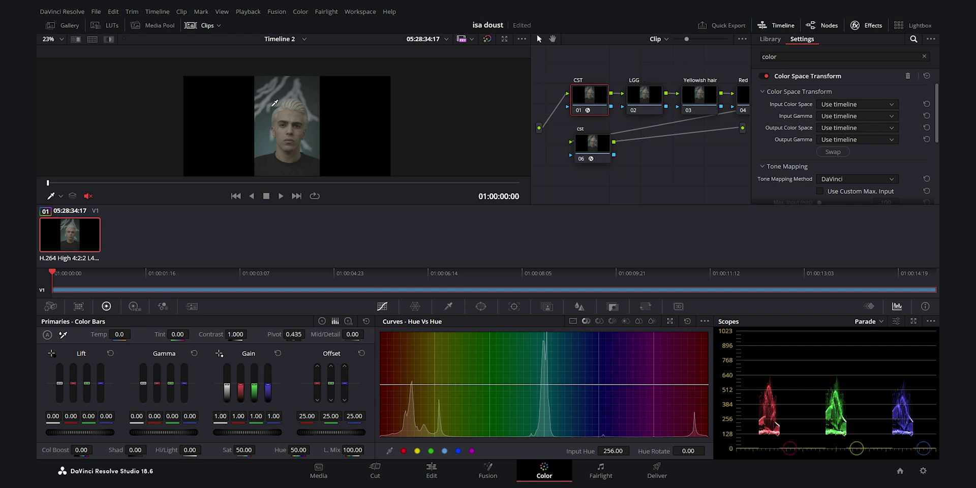
pyautogui.click(841, 103)
pyautogui.scroll(-10, 874, 172)
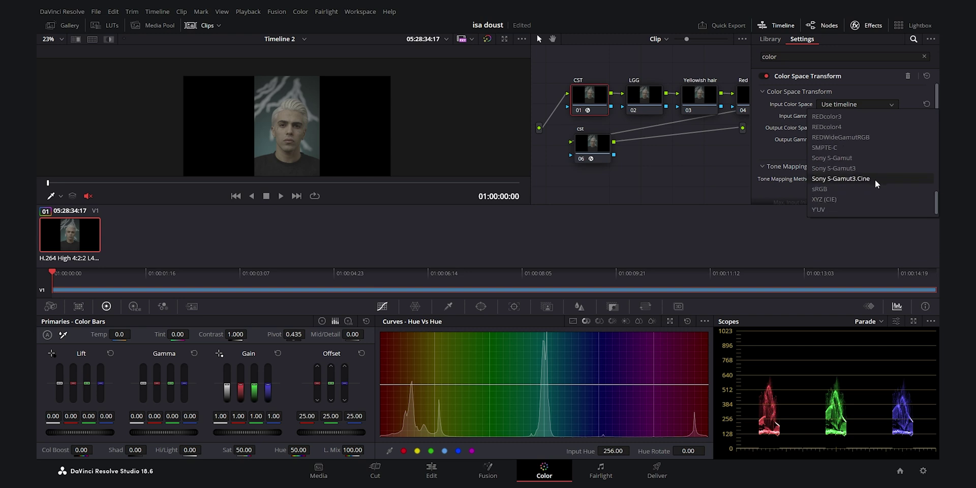
pyautogui.click(856, 159)
pyautogui.click(840, 115)
pyautogui.scroll(-3, 873, 182)
pyautogui.scroll(-4, 874, 193)
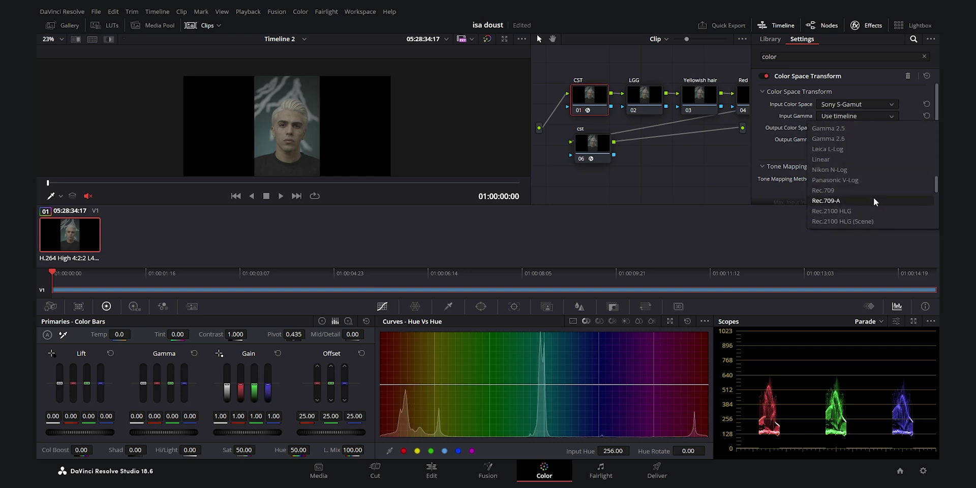
pyautogui.click(873, 197)
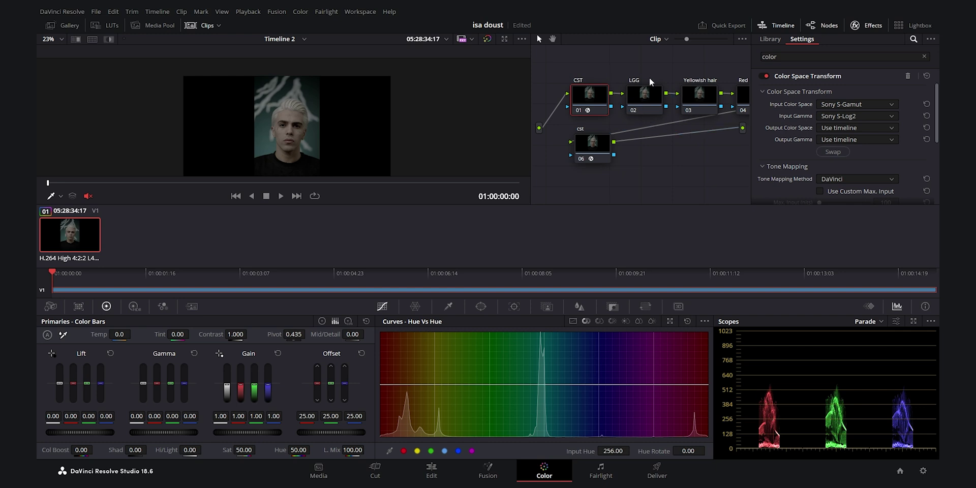
# - Set the first node's output color space to DaVinci Wide Gamut and its output gamma to DaVinci Intermediate
pyautogui.click(849, 127)
pyautogui.scroll(6, 880, 188)
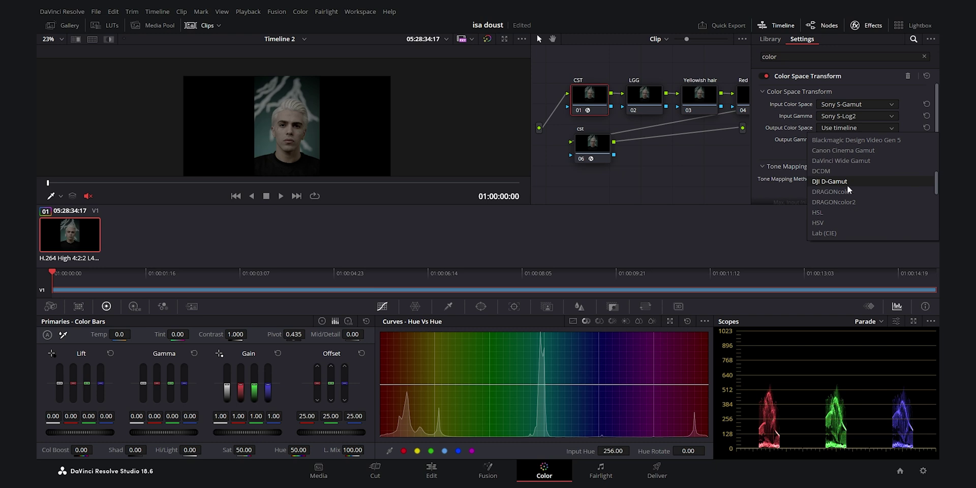
pyautogui.click(841, 161)
pyautogui.click(865, 140)
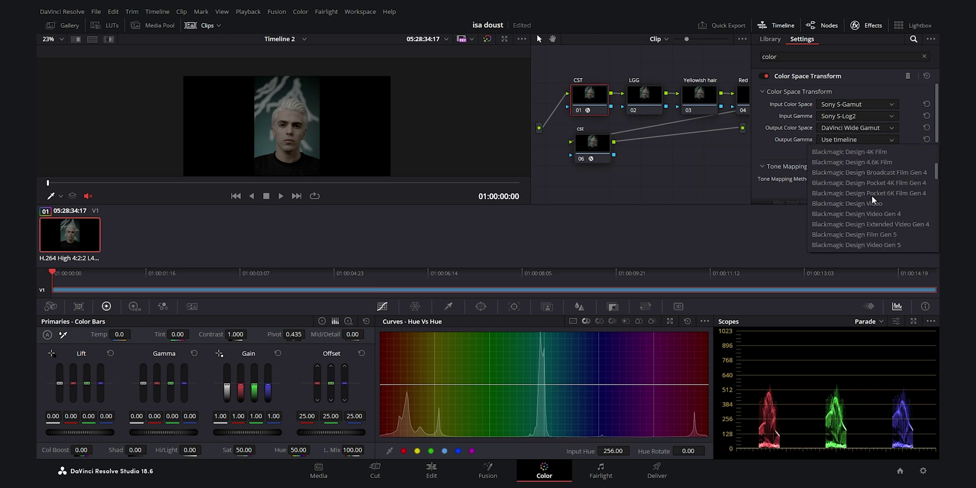
pyautogui.scroll(-5, 876, 200)
pyautogui.click(867, 151)
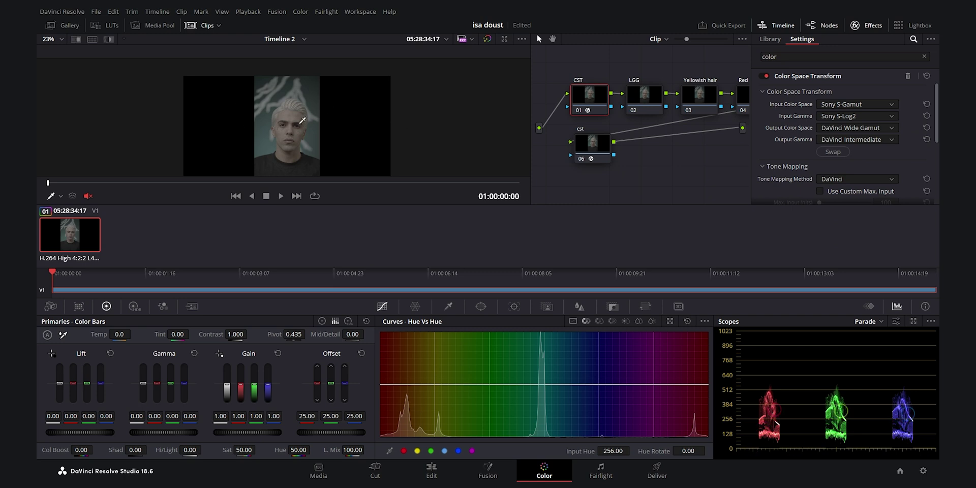
pyautogui.moveTo(593, 145)
pyautogui.mouseDown()
pyautogui.moveTo(580, 158)
pyautogui.moveTo(593, 148)
pyautogui.mouseUp()
pyautogui.click(852, 104)
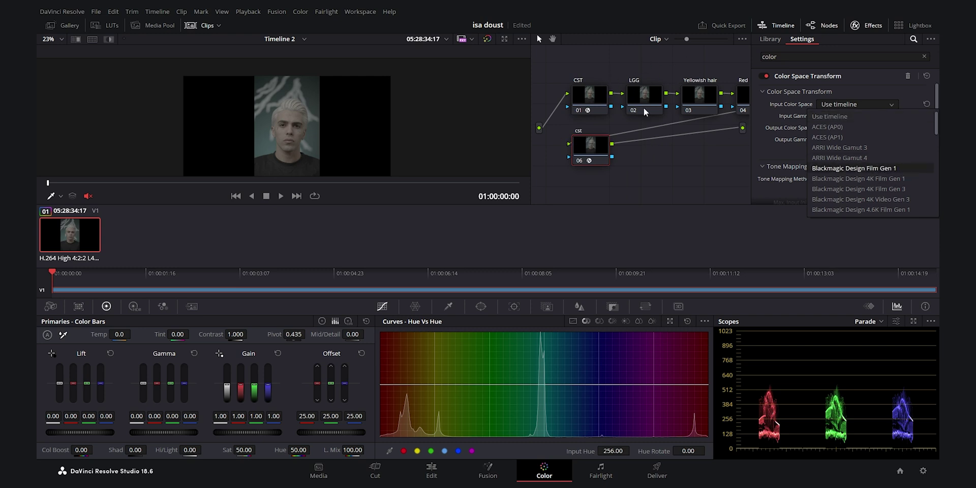
pyautogui.click(878, 26)
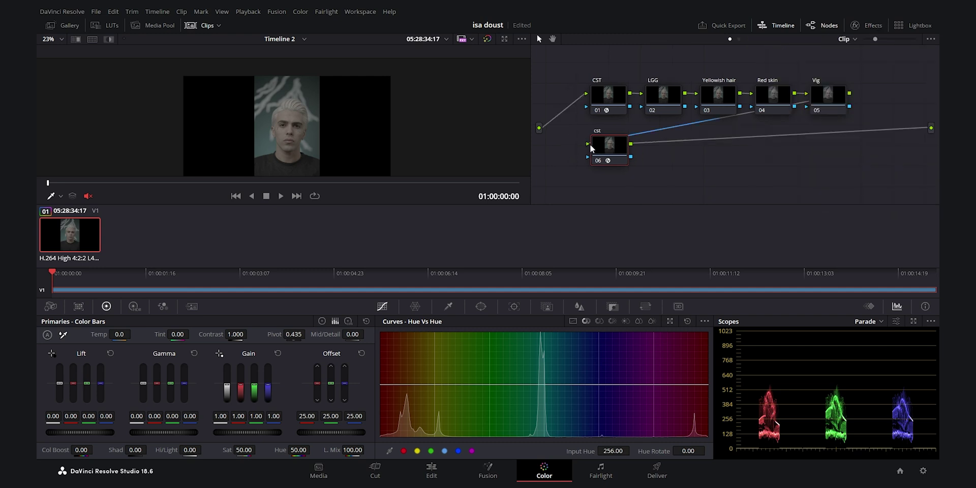
# - In the final cst node's transform, set the input color space to DaVinci Wide Gamut and input gamma to DaVinci Intermediate
pyautogui.click(611, 151)
pyautogui.click(869, 25)
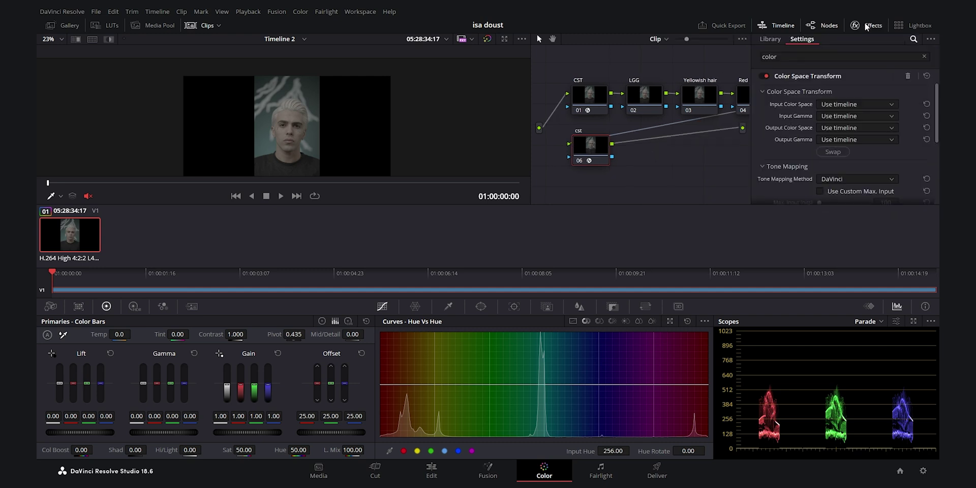
pyautogui.click(854, 105)
pyautogui.scroll(-5, 881, 175)
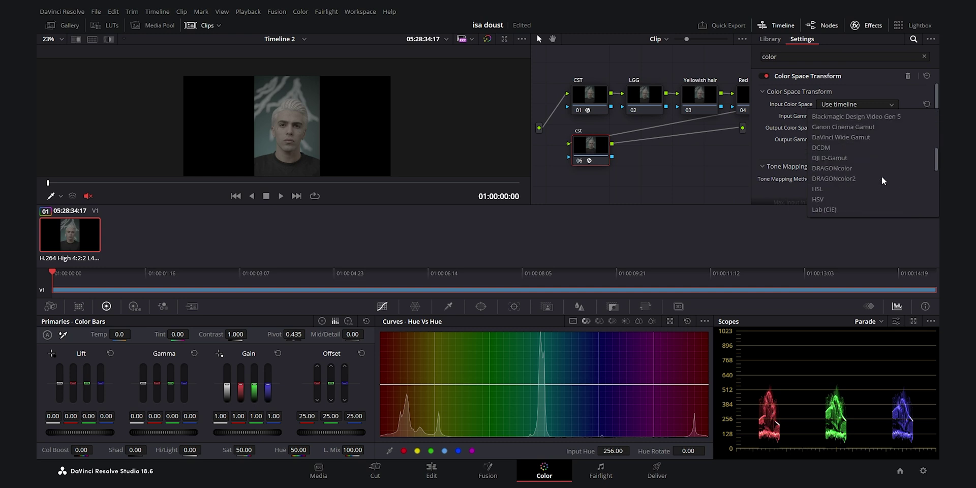
pyautogui.scroll(2, 880, 176)
pyautogui.click(848, 136)
pyautogui.click(852, 114)
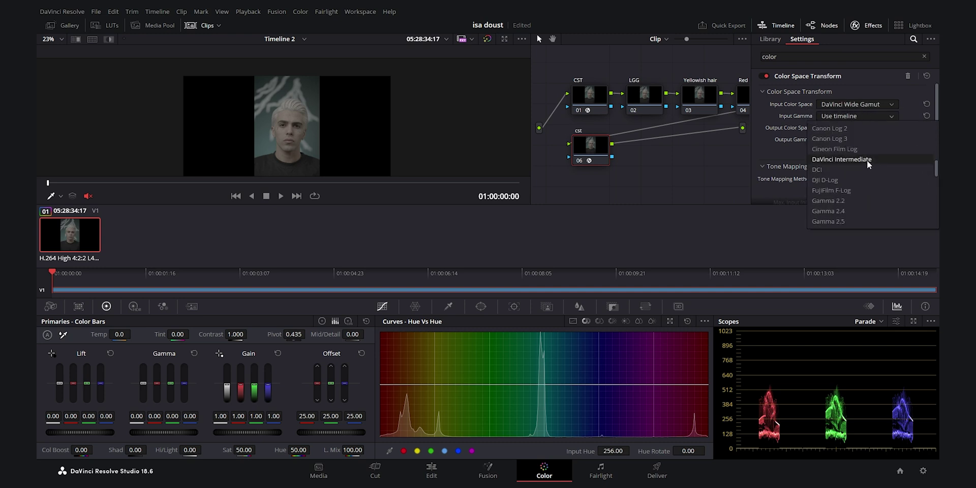
pyautogui.click(868, 160)
# - Set the final cst node's output color space to Rec.709, choose its output gamma, and close the effect settings
pyautogui.click(819, 129)
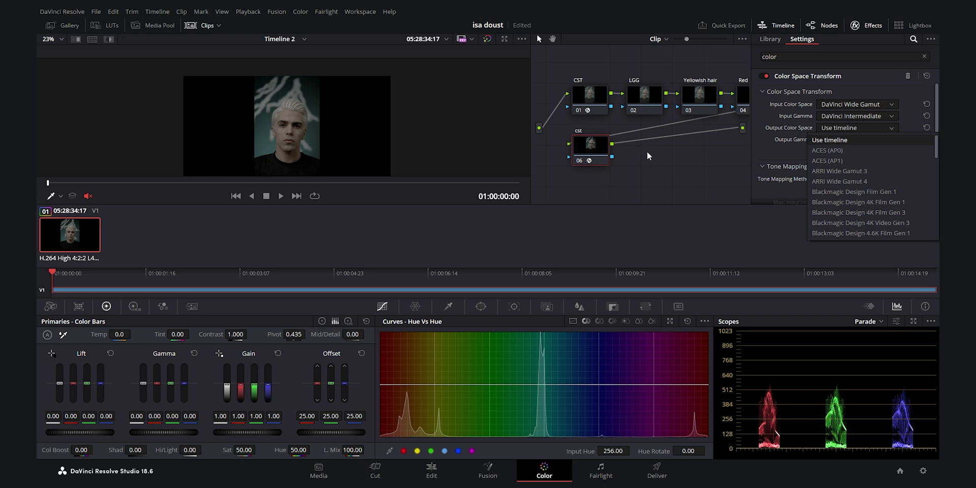
pyautogui.click(881, 188)
pyautogui.click(846, 138)
pyautogui.scroll(-5, 868, 201)
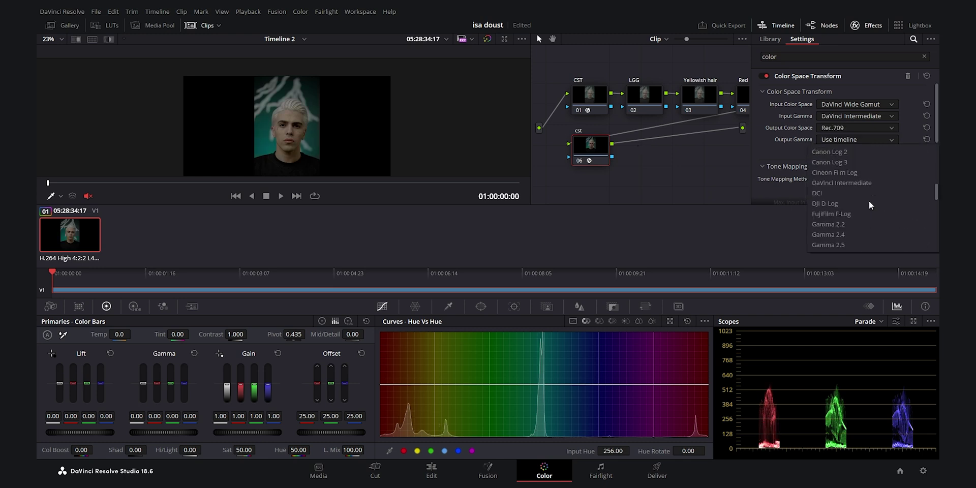
pyautogui.scroll(1, 870, 221)
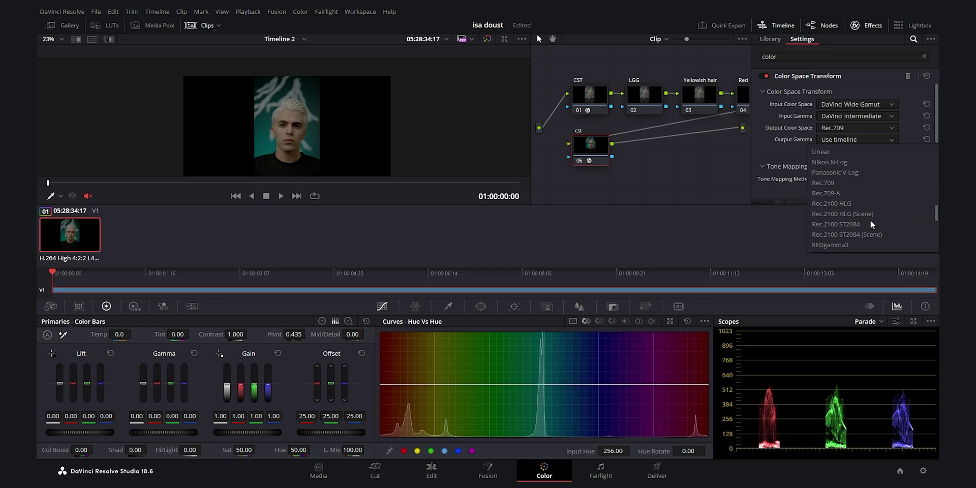
pyautogui.click(843, 188)
pyautogui.click(872, 24)
# - Compare the full-screen image with the grade bypassed and enabled
pyautogui.hotkey('ctrl', 'f')
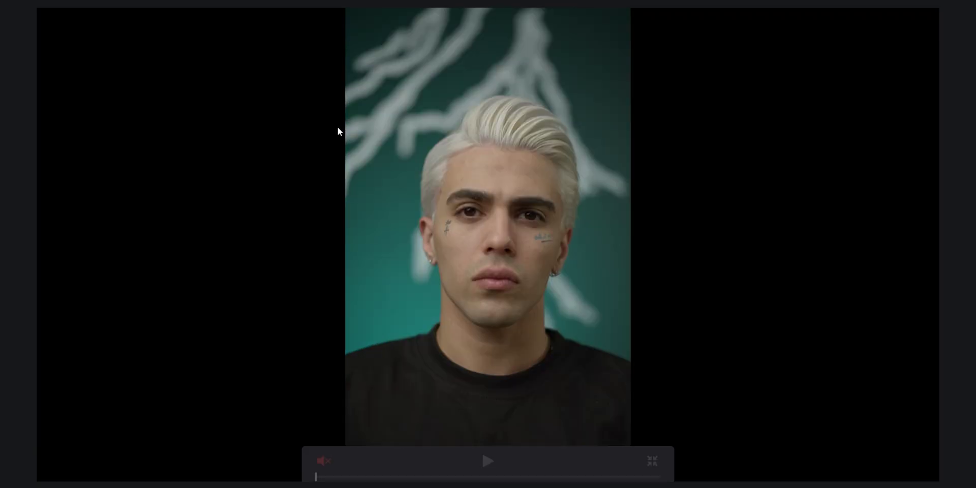
pyautogui.hotkey('shift', 'd')
pyautogui.hotkey('shift', 'd')
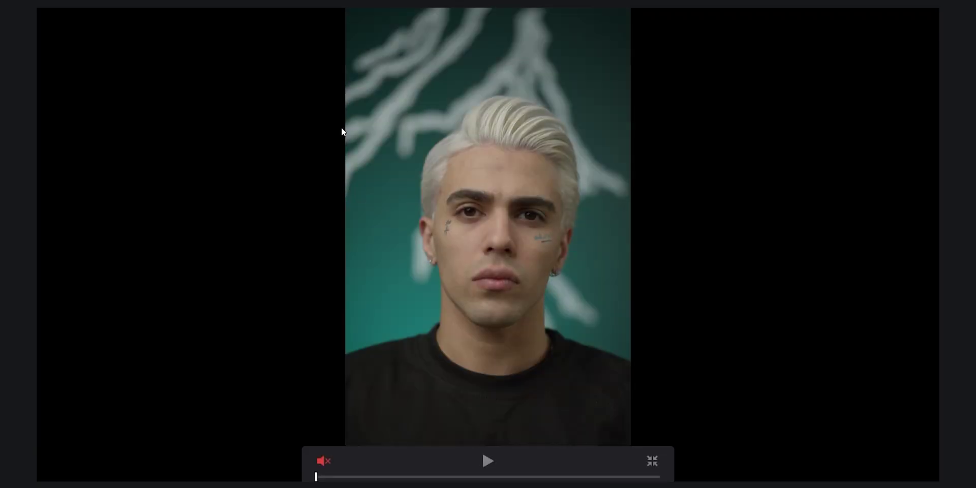
pyautogui.hotkey('ctrl', 'f')
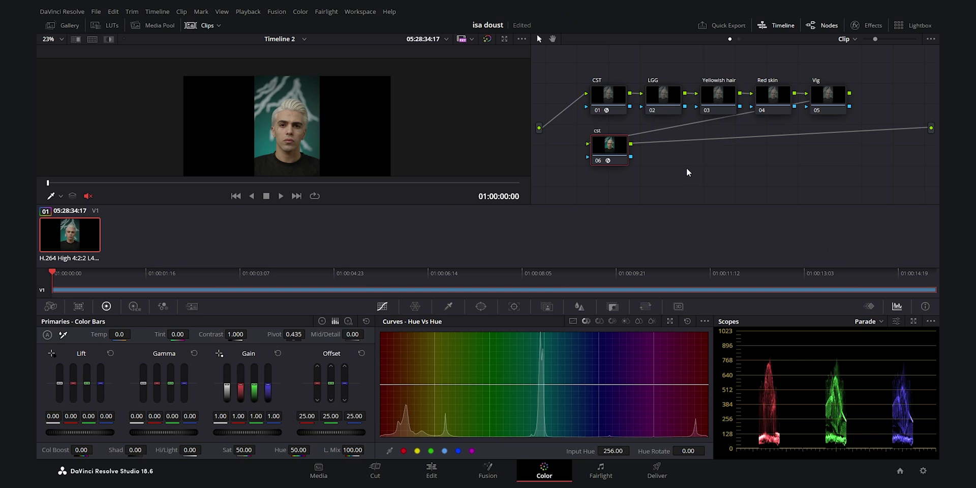
# - For the LGG node, hide the clip thumbnails, switch the primaries to color wheels, and lower the master Lift to -0.01
pyautogui.click(659, 95)
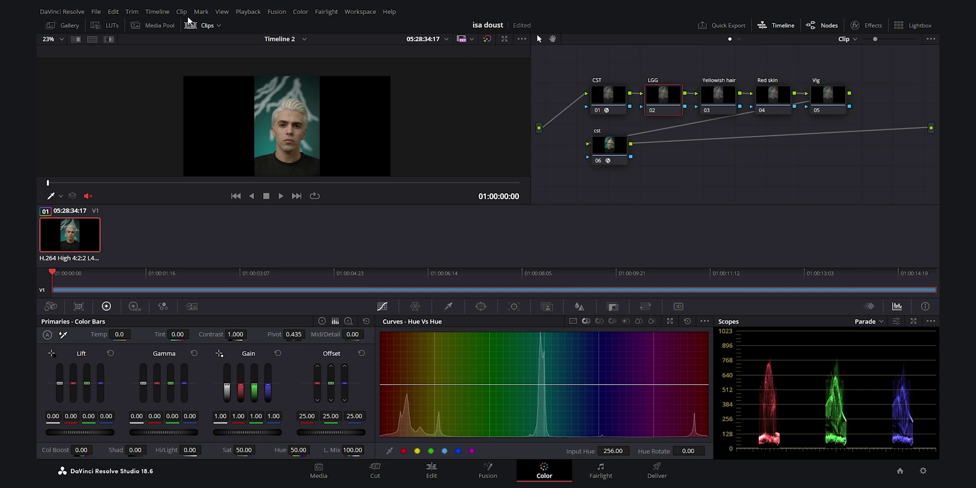
pyautogui.click(196, 25)
pyautogui.scroll(4, 294, 138)
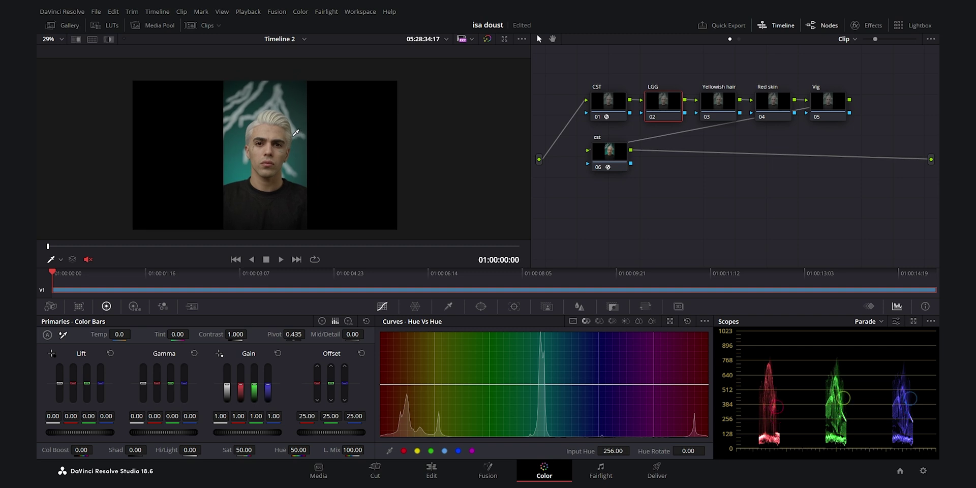
pyautogui.scroll(1, 302, 145)
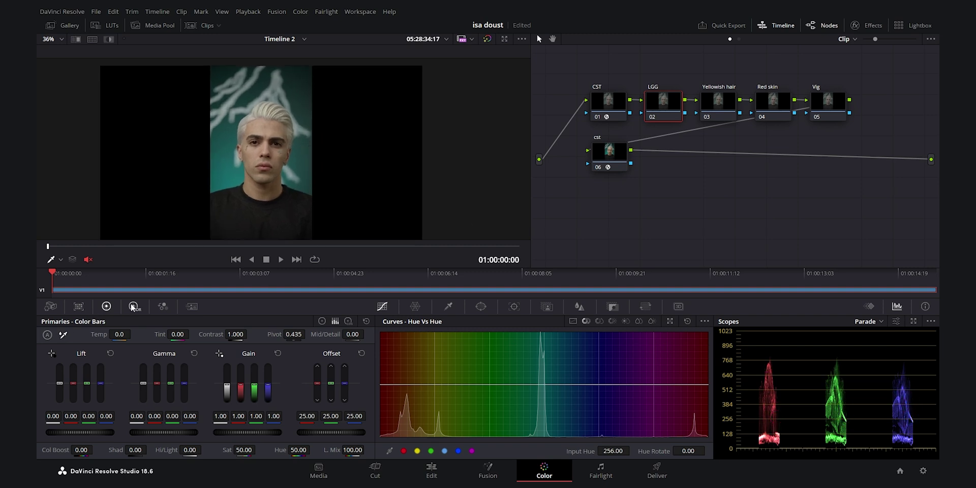
pyautogui.click(322, 321)
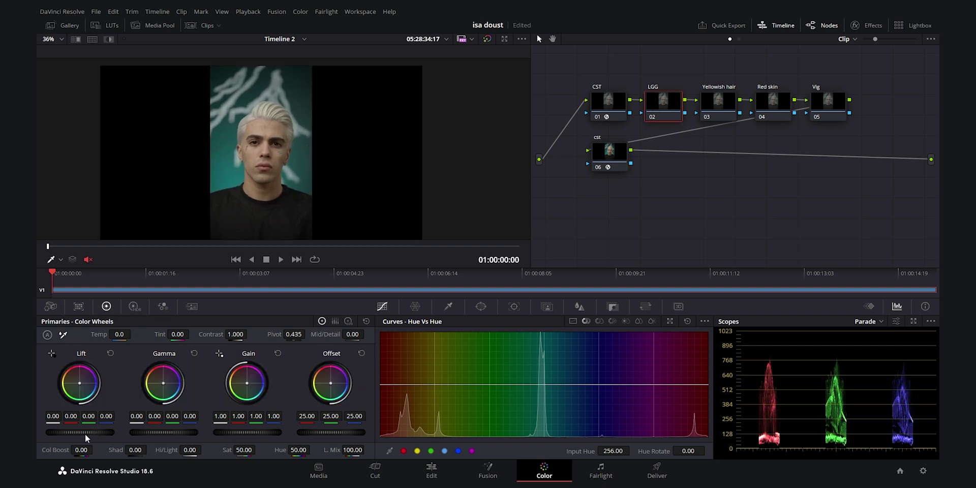
pyautogui.scroll(-1, 83, 432)
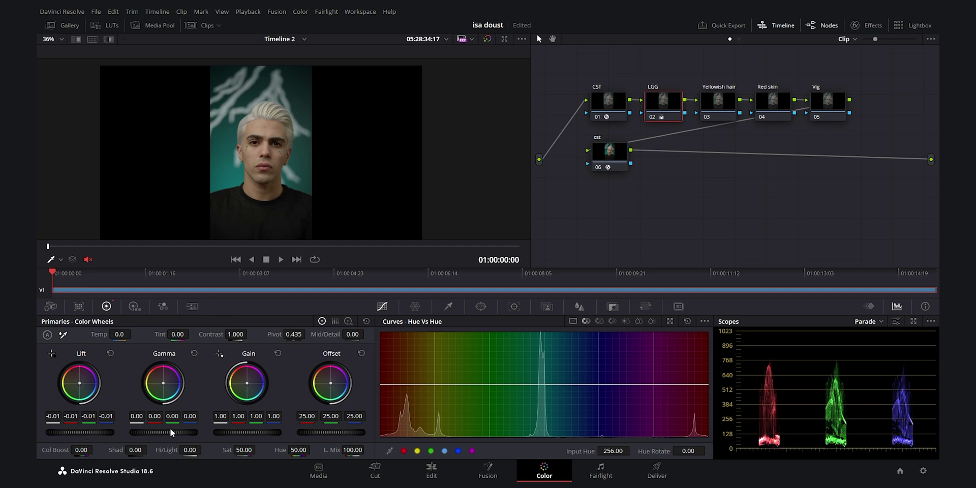
# - Raise the LGG node's master Gamma to 0.01 and its master Gain to 1.14
pyautogui.scroll(1, 168, 430)
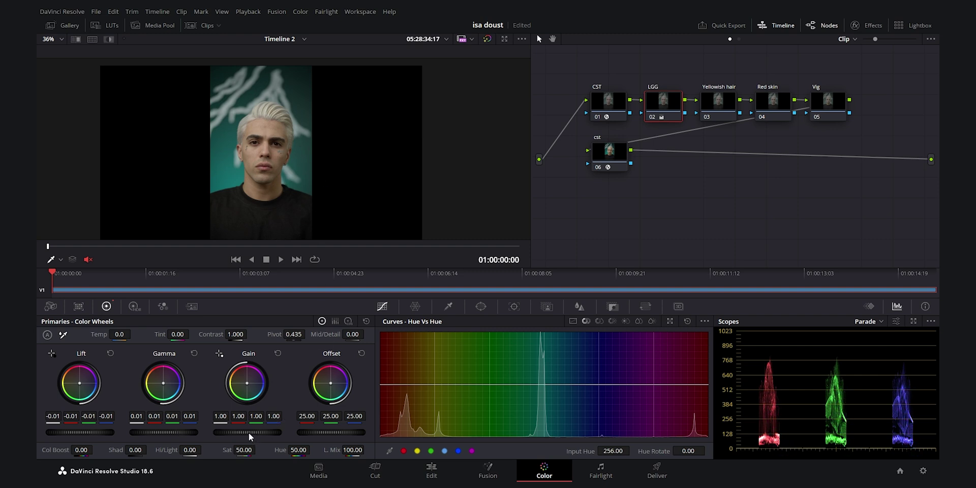
pyautogui.scroll(10, 248, 432)
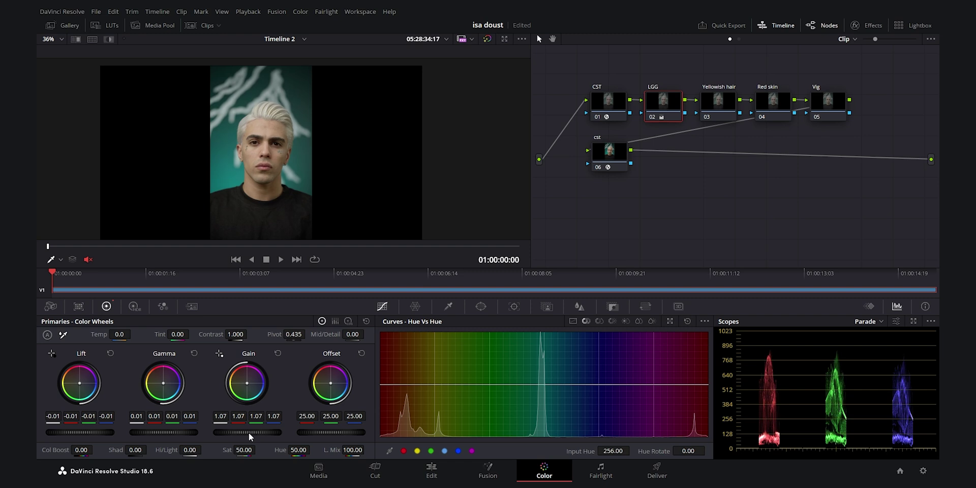
pyautogui.scroll(2, 249, 432)
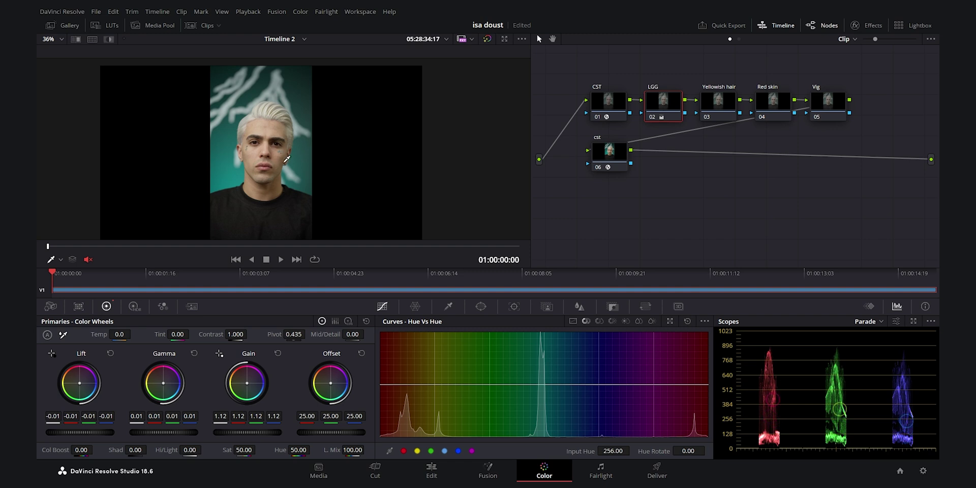
pyautogui.scroll(2, 255, 436)
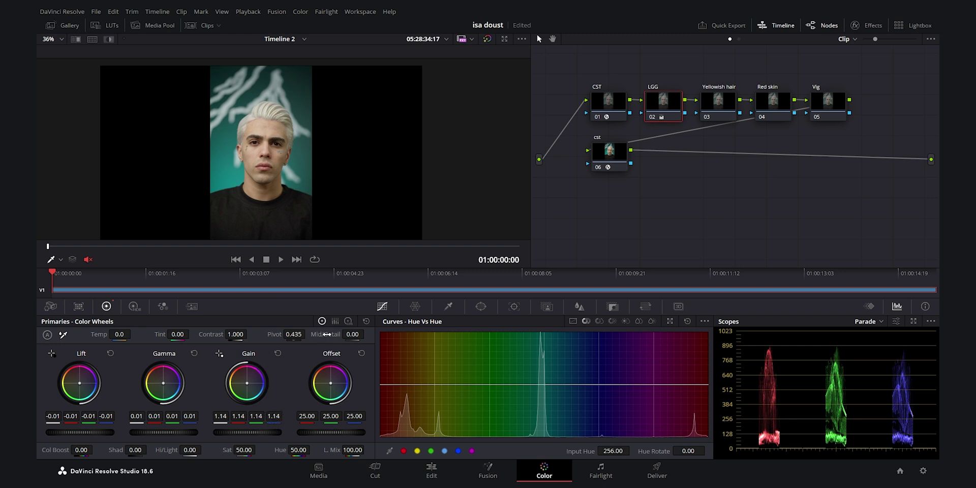
# - Set the LGG node's Mid/Detail to 19.00 and check the facial detail up close
pyautogui.moveTo(352, 334); pyautogui.dragTo(379, 334)
pyautogui.scroll(5, 300, 218)
pyautogui.moveTo(328, 340)
pyautogui.mouseDown()
pyautogui.moveTo(305, 340)
pyautogui.moveTo(323, 339)
pyautogui.mouseUp()
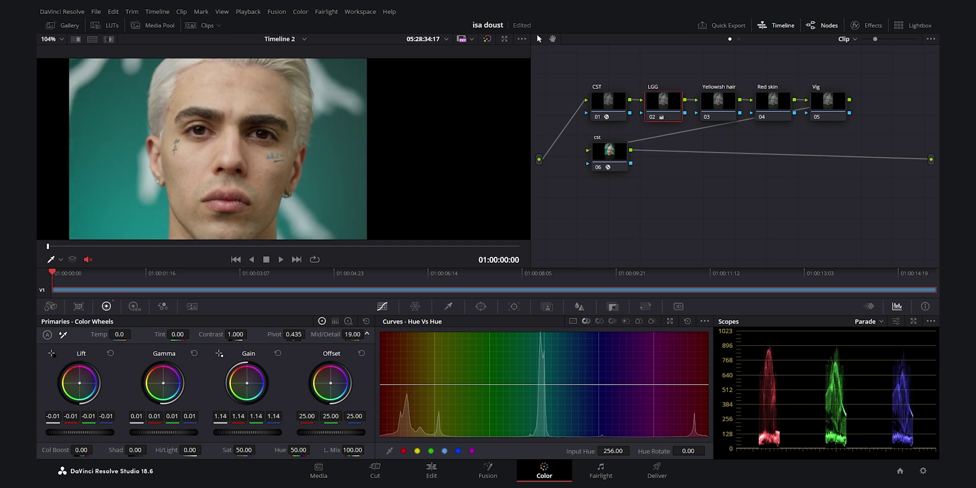
pyautogui.hotkey('ctrl', '-')
pyautogui.hotkey('ctrl', '-')
pyautogui.hotkey('ctrl', '-')
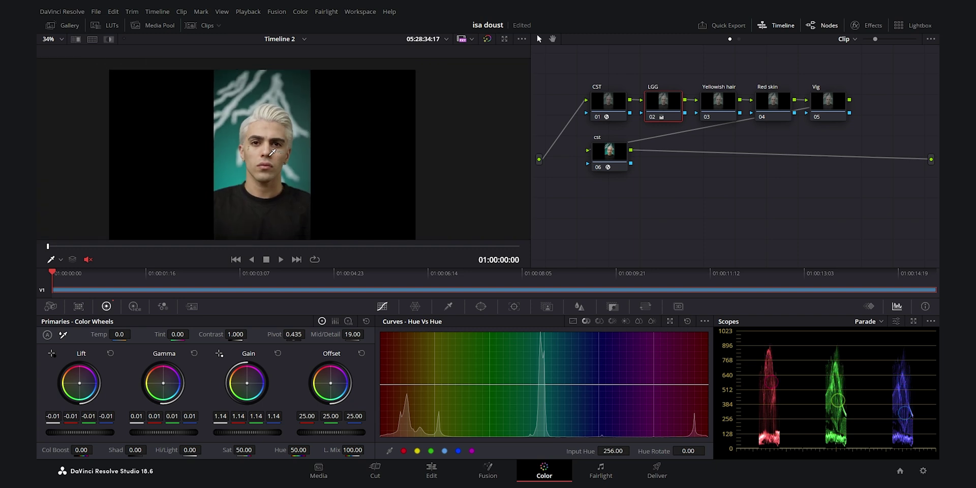
# - In the LGG node's HDR color wheels, set the Global saturation to 1.30 and check the image full screen
pyautogui.click(134, 307)
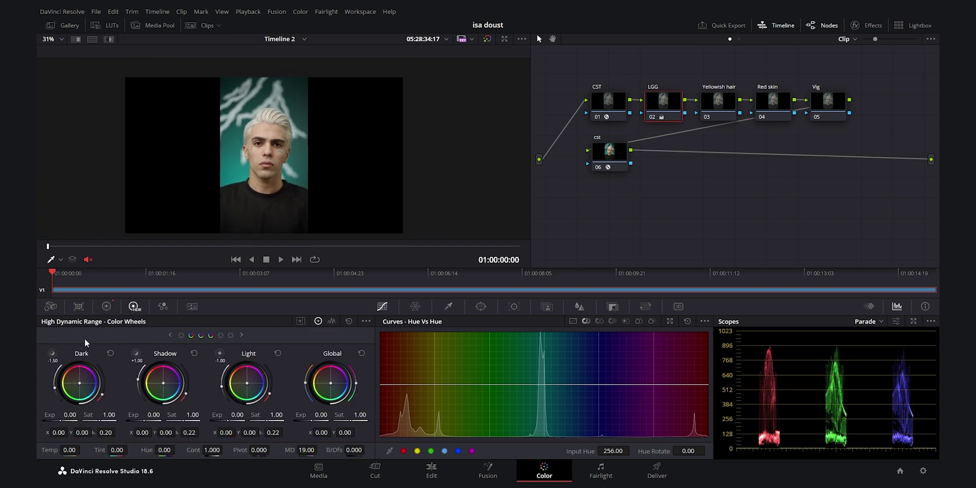
pyautogui.scroll(2, 338, 206)
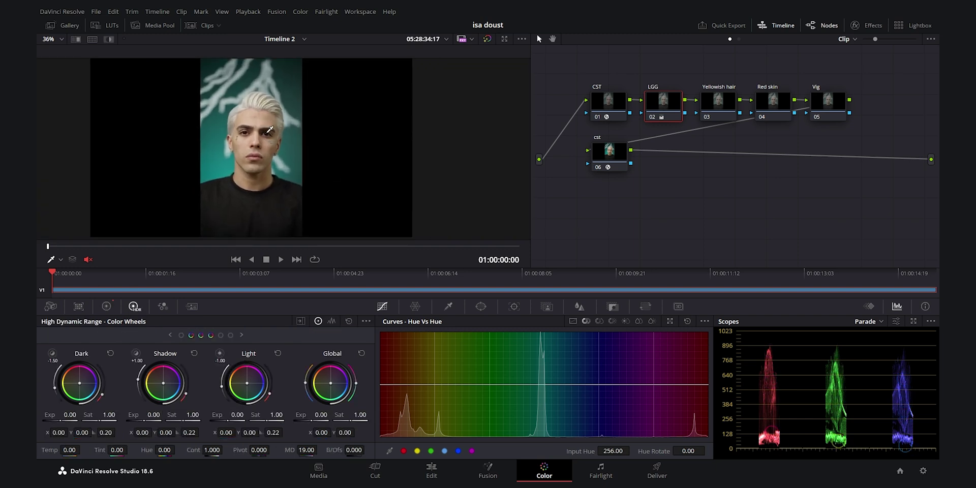
pyautogui.moveTo(359, 414); pyautogui.dragTo(369, 415)
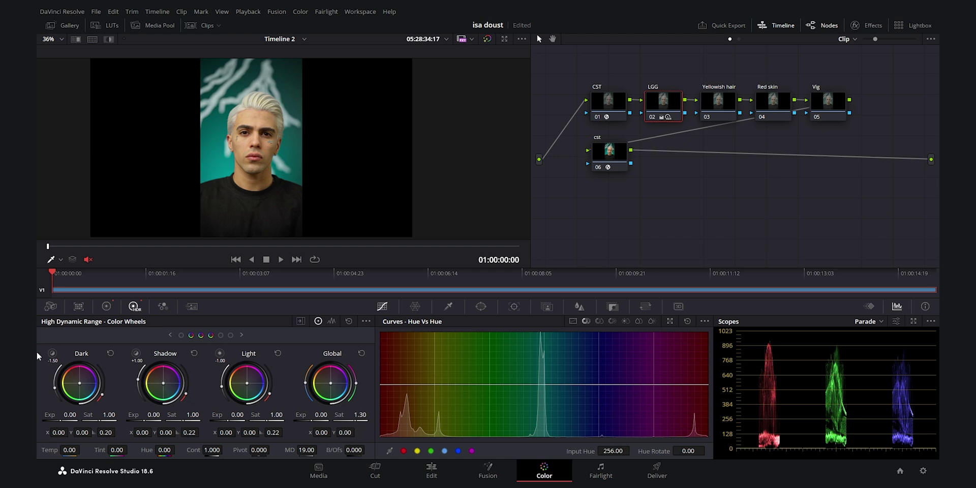
pyautogui.hotkey('ctrl', 'f')
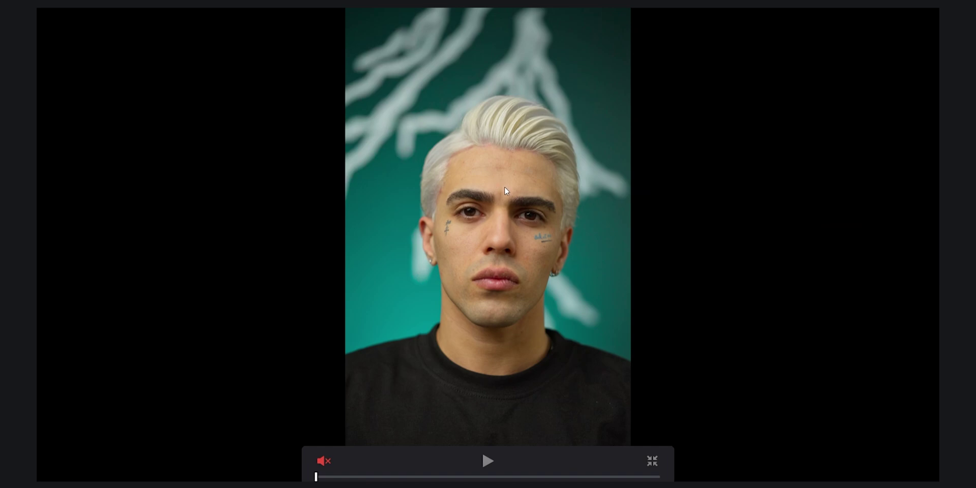
pyautogui.press('Escape')
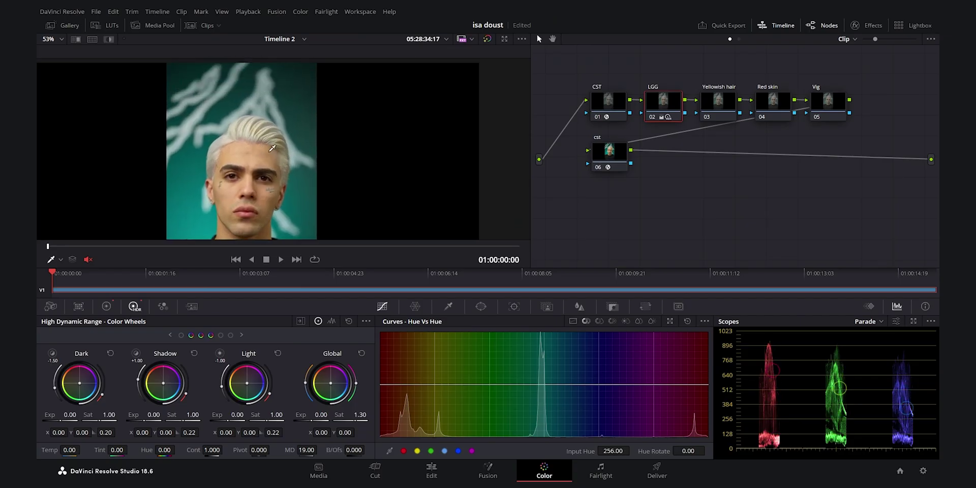
# - Cool the LGG node by lowering its HDR Temp to about -700.8
pyautogui.scroll(4, 249, 101)
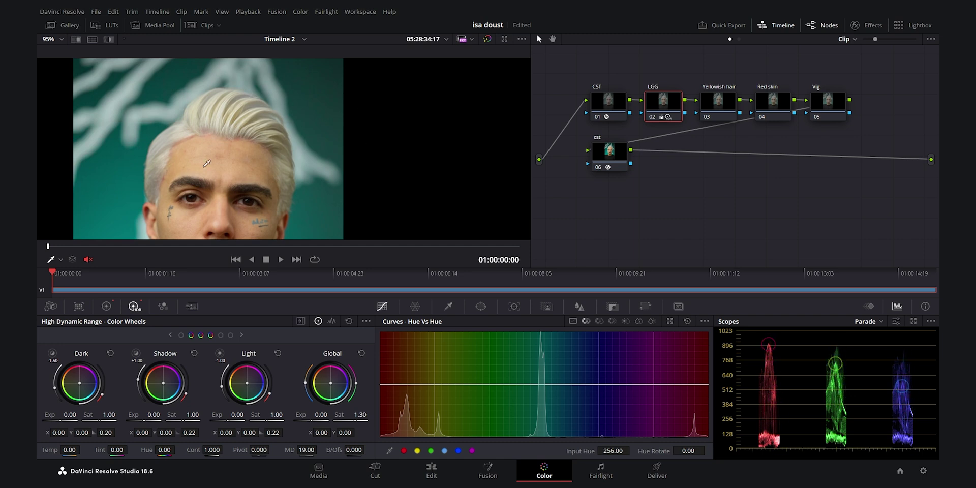
pyautogui.scroll(-2, 251, 143)
pyautogui.moveTo(54, 450); pyautogui.dragTo(23, 450)
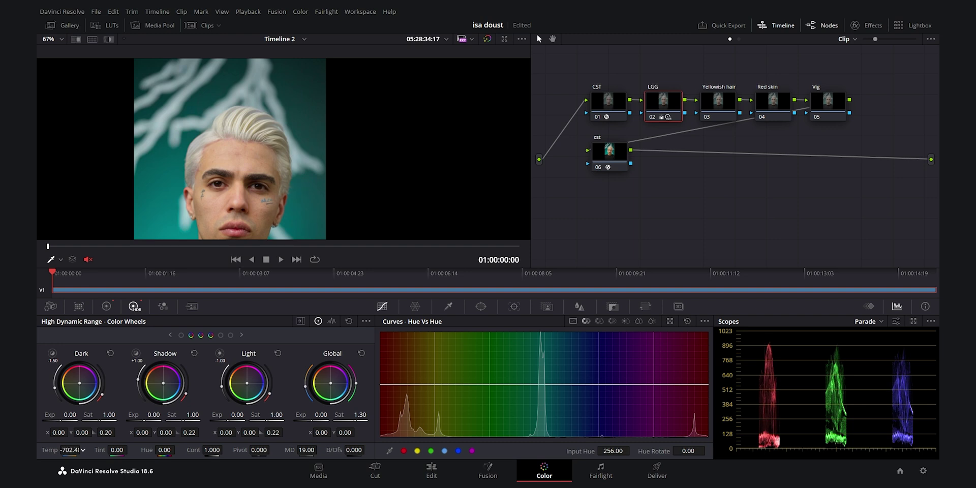
pyautogui.scroll(-2, 279, 142)
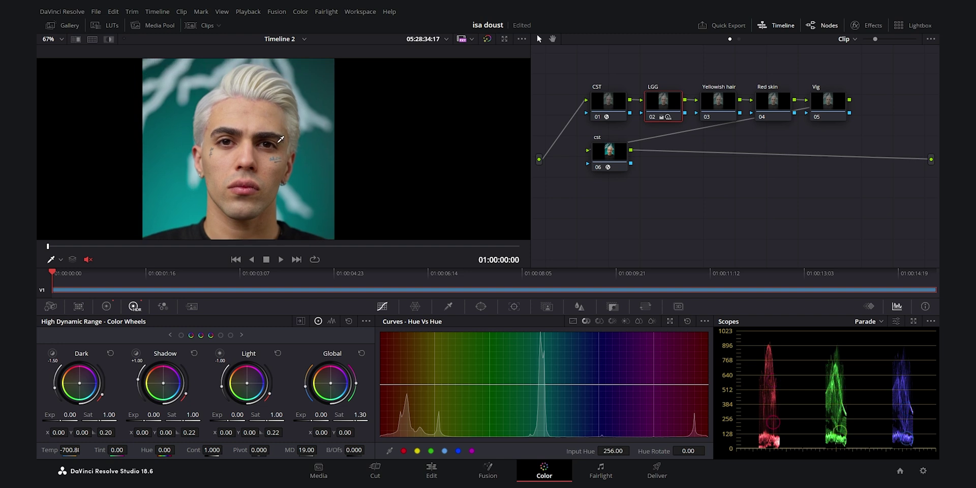
# - Examine the hair, skin and background up close for any remaining color cast
pyautogui.scroll(2, 279, 142)
pyautogui.scroll(-2, 269, 107)
pyautogui.scroll(3, 261, 73)
pyautogui.moveTo(261, 74); pyautogui.dragTo(248, 98)
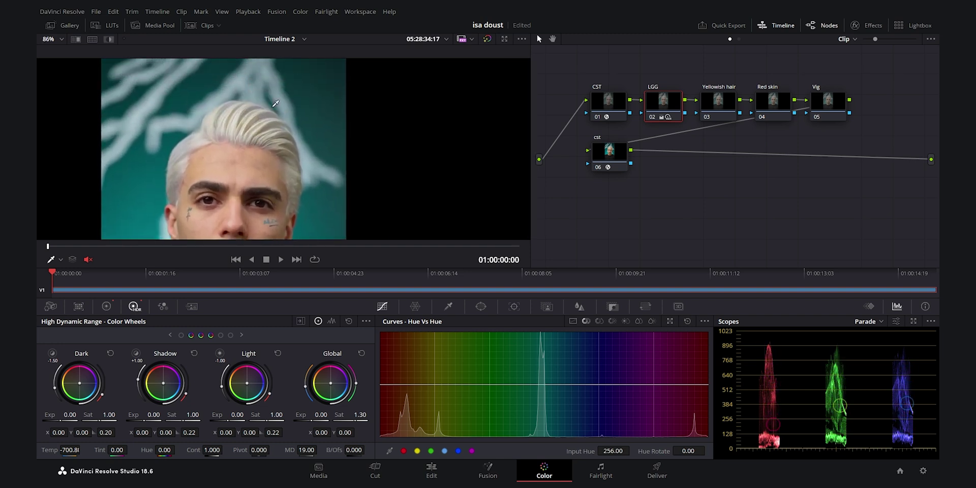
pyautogui.scroll(2, 249, 98)
pyautogui.scroll(-1, 254, 104)
pyautogui.scroll(1, 258, 108)
pyautogui.scroll(-2, 242, 119)
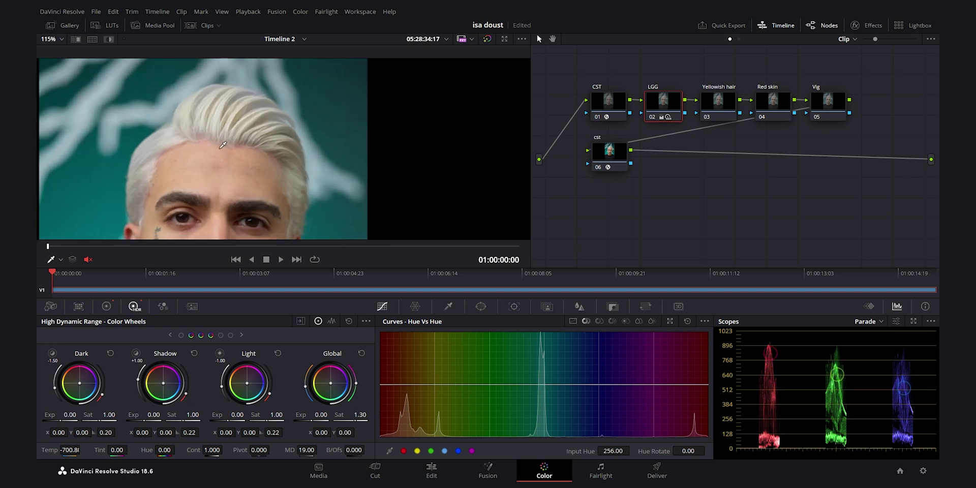
pyautogui.scroll(-1, 221, 151)
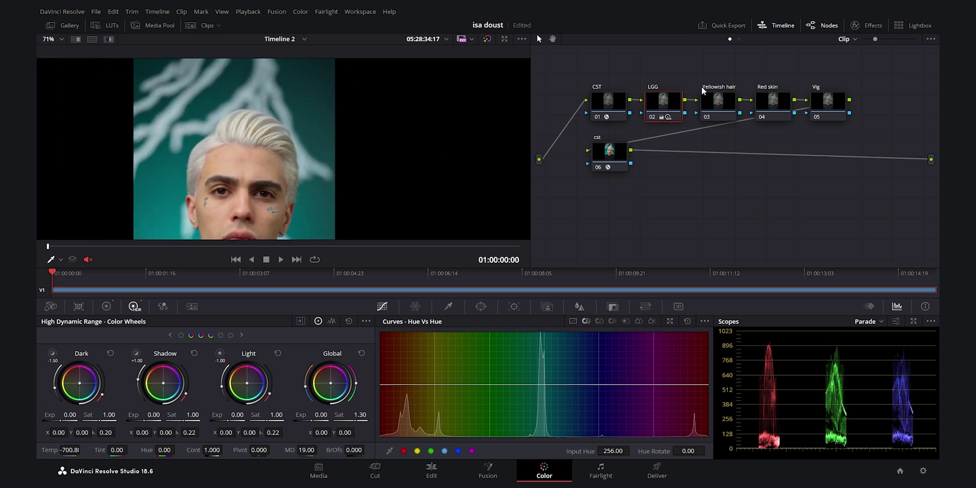
# - Set the LGG node's HDR Tint to 2.44
pyautogui.scroll(-1, 284, 214)
pyautogui.scroll(2, 284, 213)
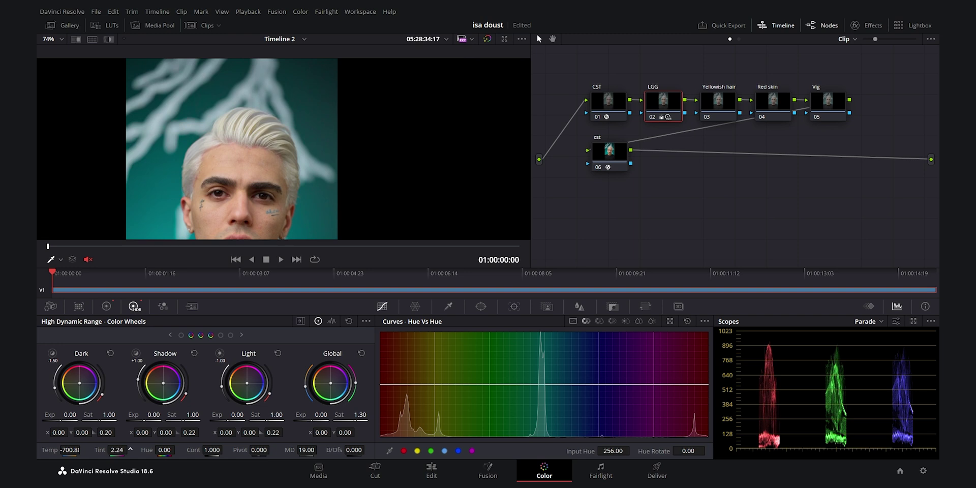
pyautogui.scroll(-2, 218, 194)
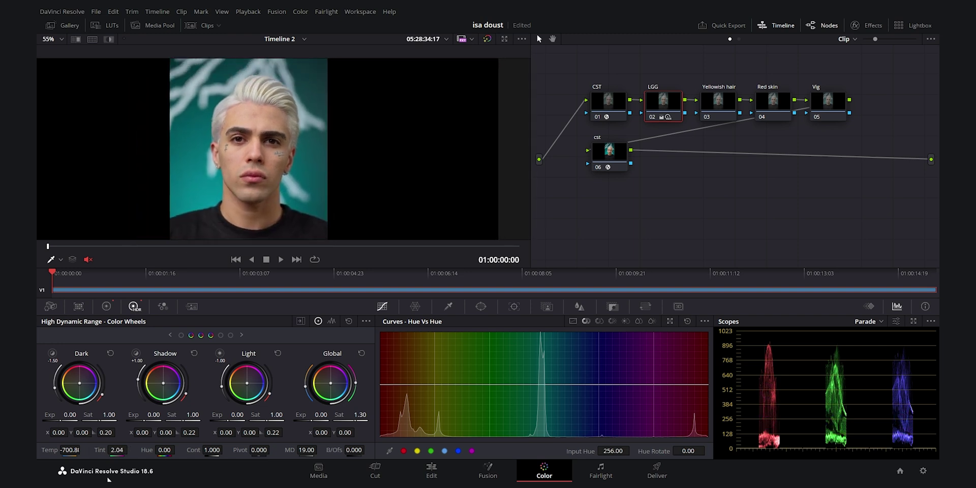
pyautogui.moveTo(97, 450); pyautogui.dragTo(81, 449)
pyautogui.scroll(-1, 406, 203)
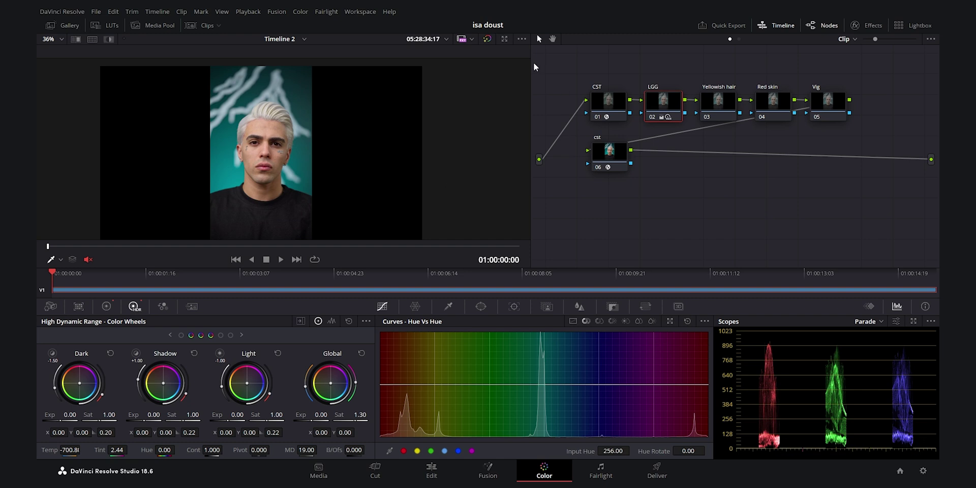
# - In the Yellowish hair node, sample the blond hair with the HSL Qualifier and highlight the selection
pyautogui.scroll(6, 280, 98)
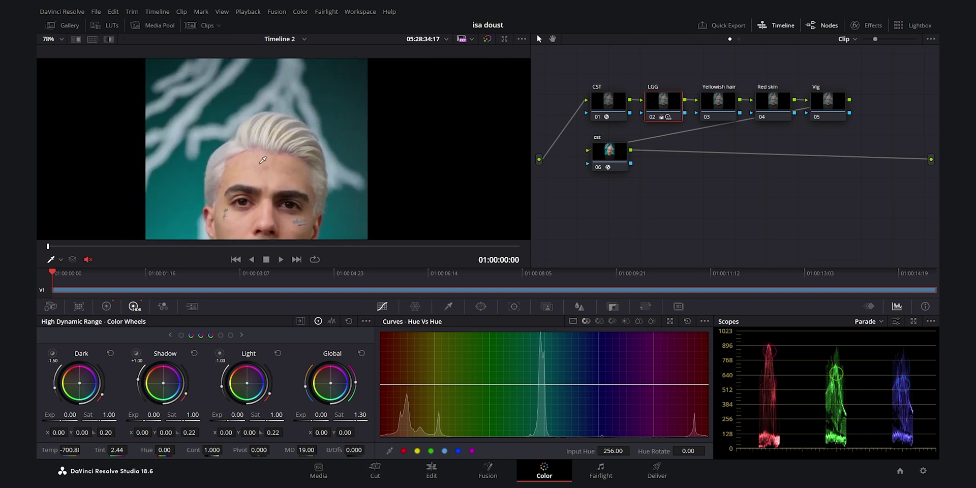
pyautogui.scroll(-3, 264, 133)
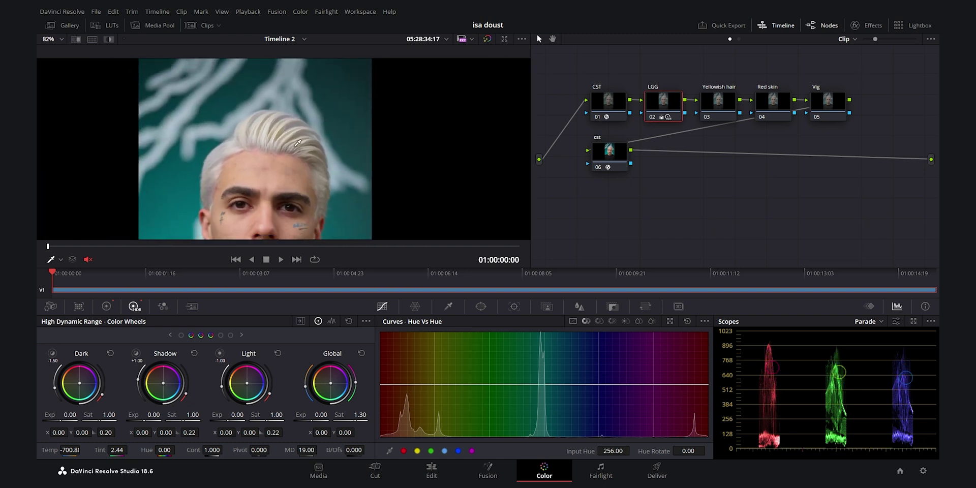
pyautogui.hotkey('alt', 'shift', "'")
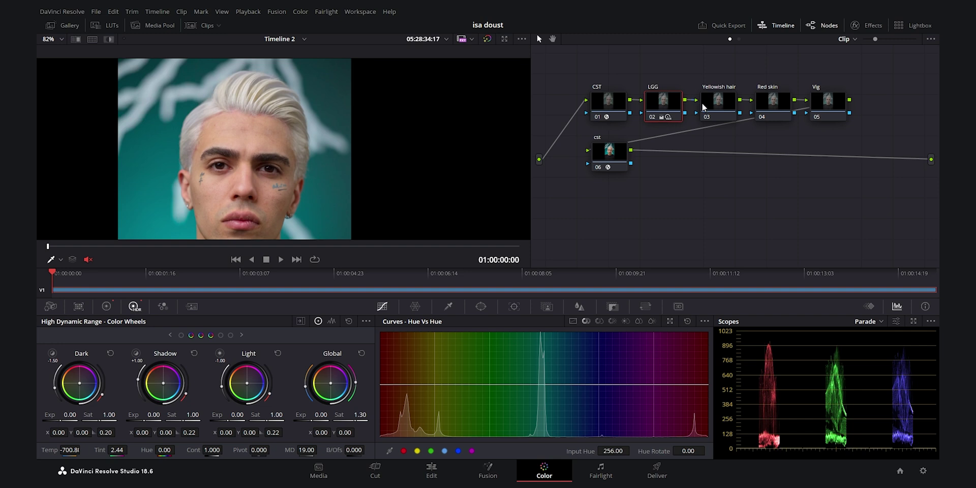
pyautogui.click(447, 306)
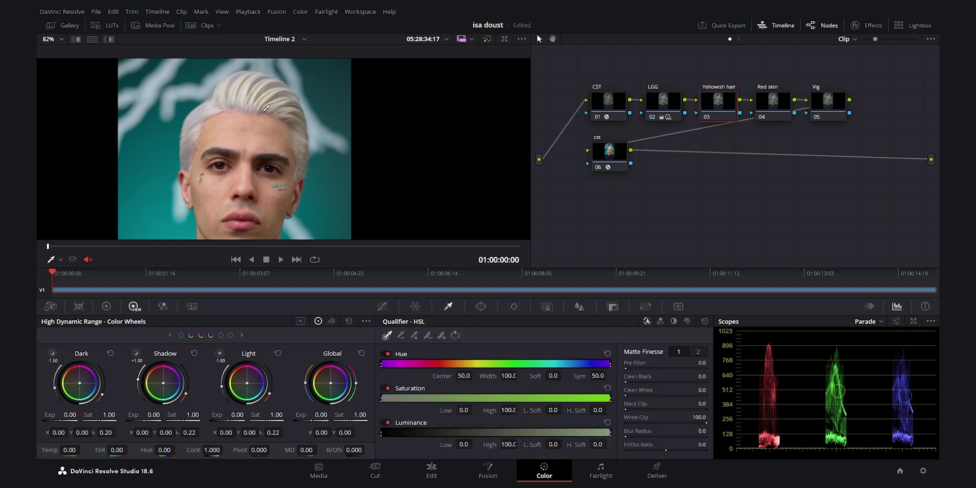
pyautogui.click(264, 87)
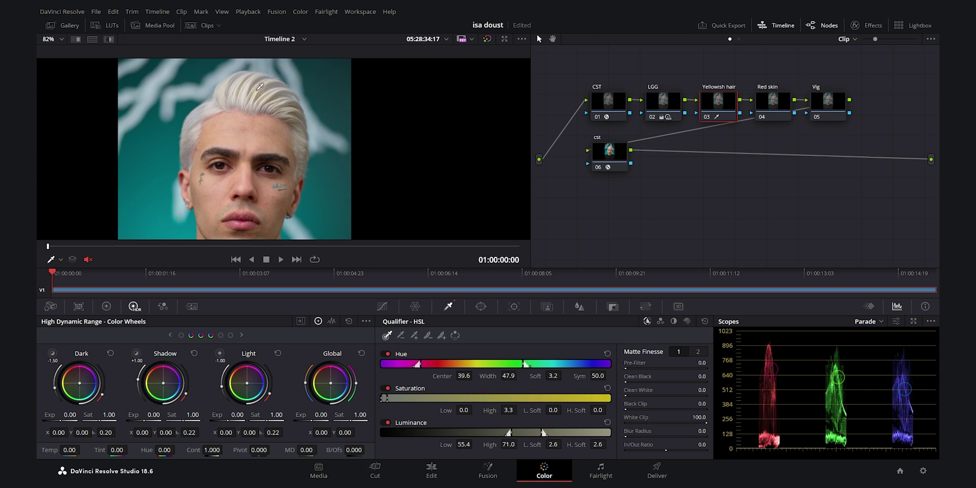
pyautogui.click(108, 39)
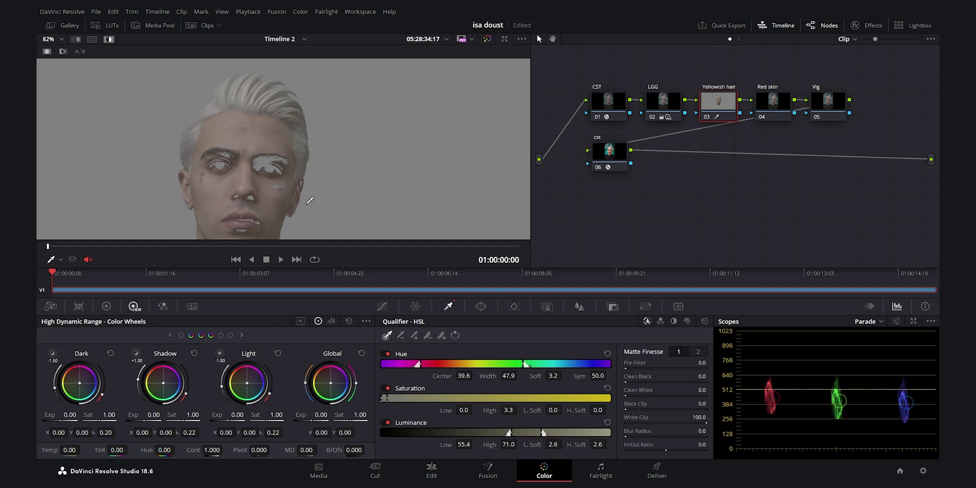
# - Narrow the hair key to hue center 42.2 and width 8.1, saturation high 7.1 and luminance low 56.4
pyautogui.moveTo(524, 363); pyautogui.dragTo(476, 367)
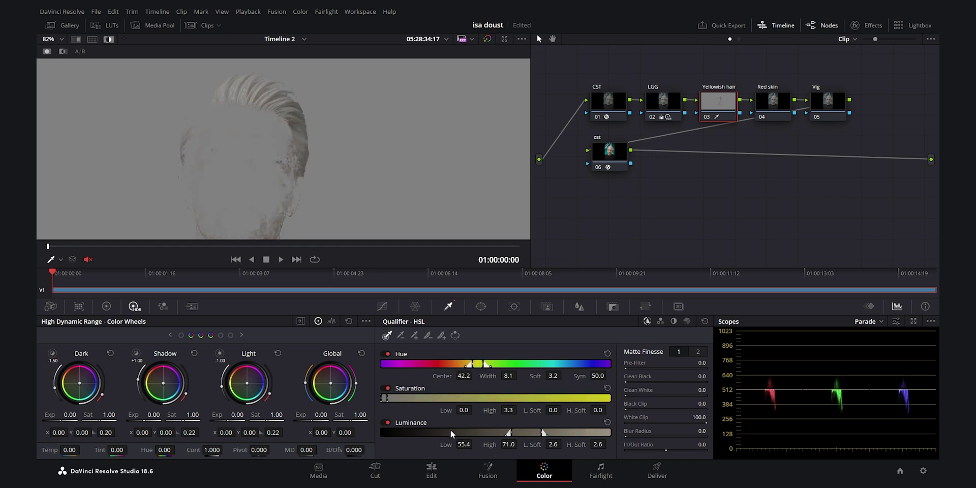
pyautogui.moveTo(385, 398); pyautogui.dragTo(396, 398)
pyautogui.moveTo(510, 433); pyautogui.dragTo(514, 432)
pyautogui.scroll(-2, 305, 188)
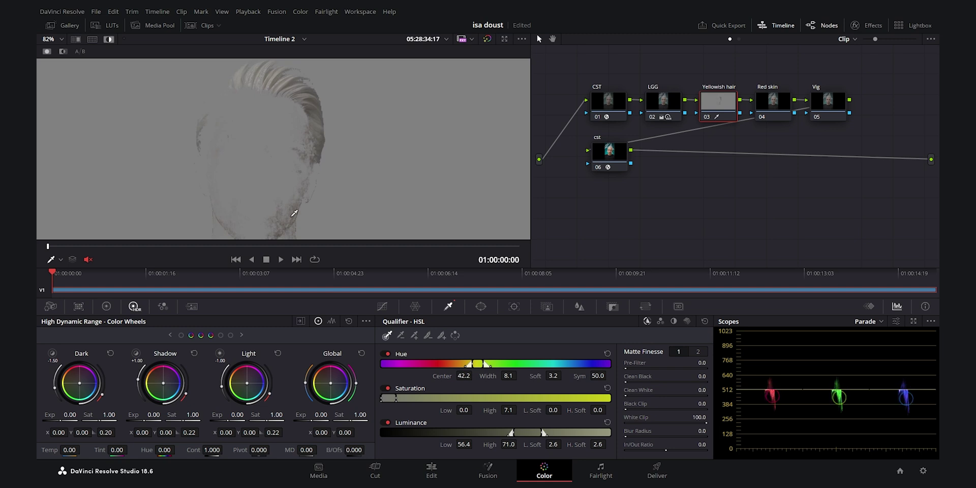
pyautogui.scroll(-1, 294, 195)
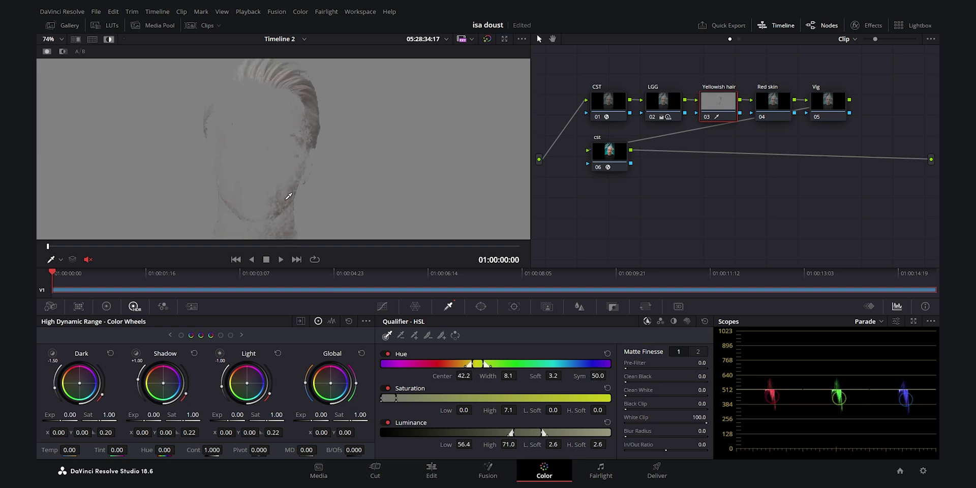
# - Refine the hair matte with Clean Black 8.7, Clean White 7.3 and Denoise 24.7, and turn off the highlight
pyautogui.moveTo(629, 378); pyautogui.dragTo(636, 379)
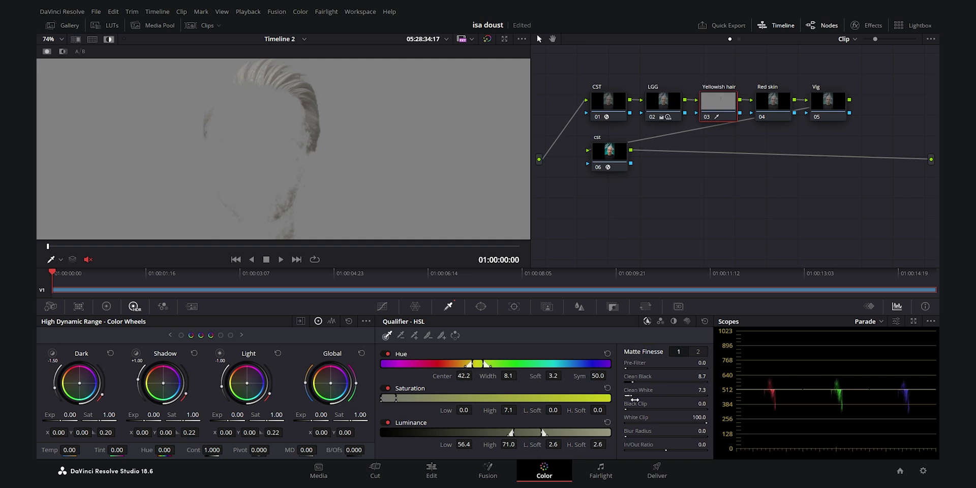
pyautogui.moveTo(625, 408)
pyautogui.mouseDown()
pyautogui.moveTo(639, 408)
pyautogui.moveTo(631, 408)
pyautogui.mouseUp()
pyautogui.click(698, 351)
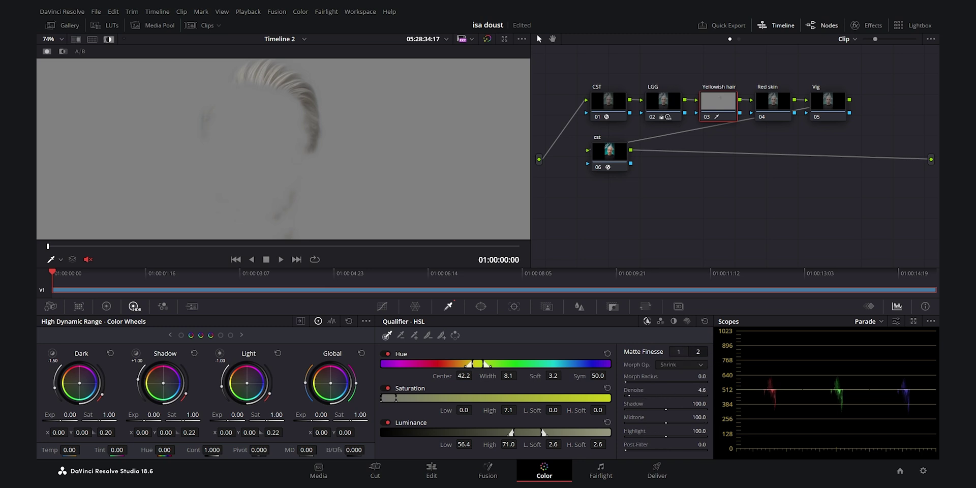
pyautogui.moveTo(631, 395); pyautogui.dragTo(644, 395)
pyautogui.click(108, 39)
pyautogui.click(109, 39)
pyautogui.click(109, 39)
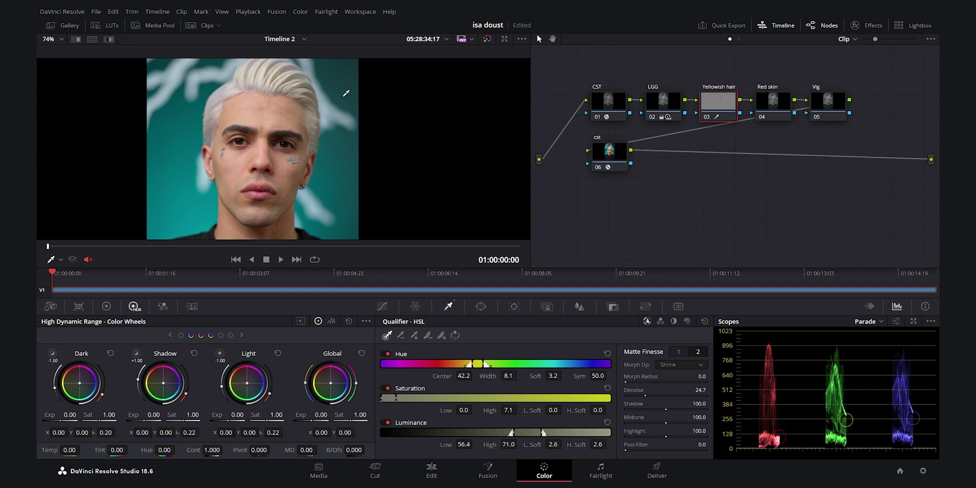
# - Desaturate the yellowish hair with a Hue Vs Sat curve dip to about 0.47 near input hue 284, ending its range at hue 323.98
pyautogui.click(383, 307)
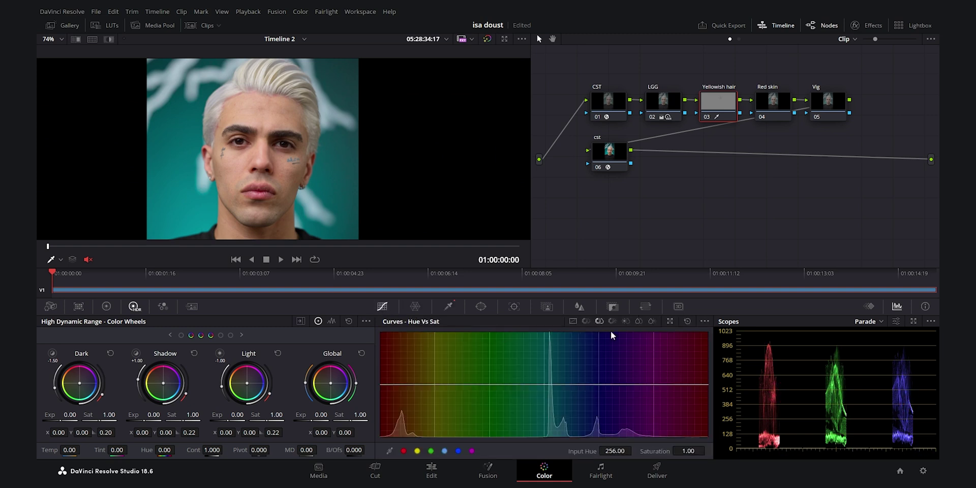
pyautogui.scroll(5, 279, 101)
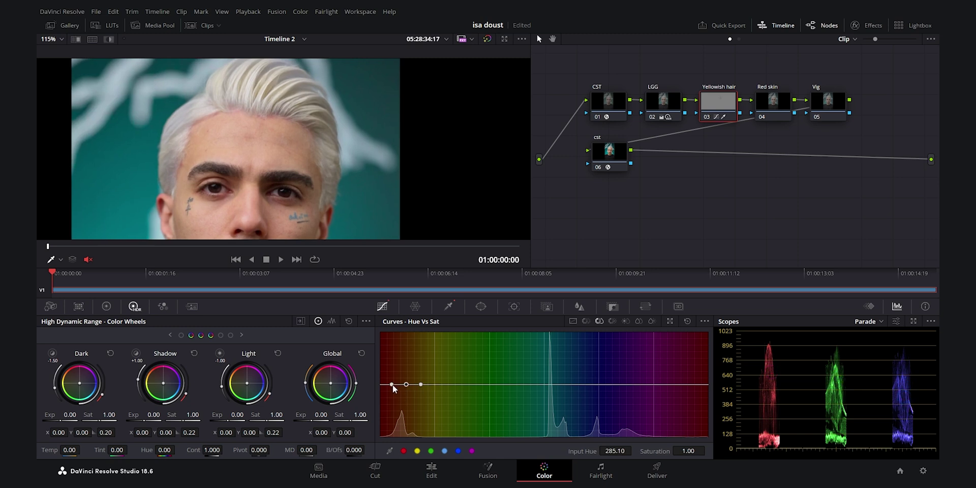
pyautogui.moveTo(392, 385); pyautogui.dragTo(432, 385)
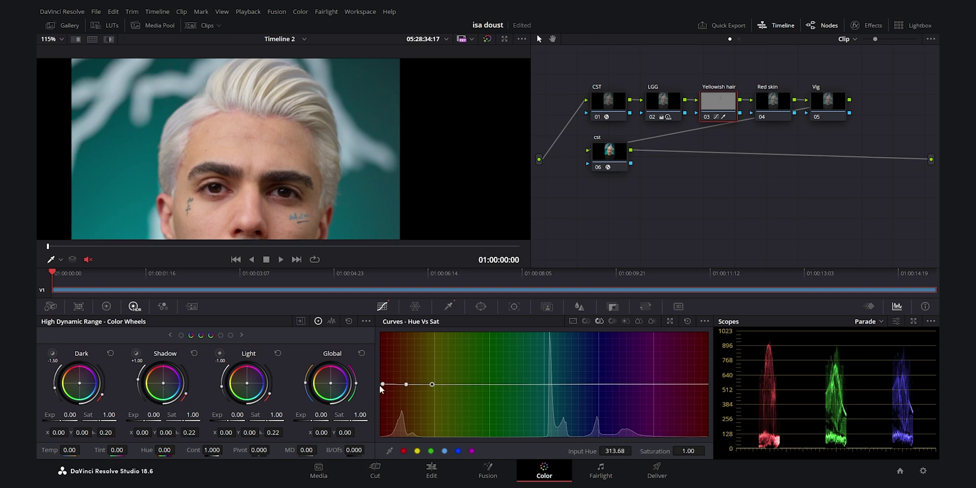
pyautogui.doubleClick(641, 448)
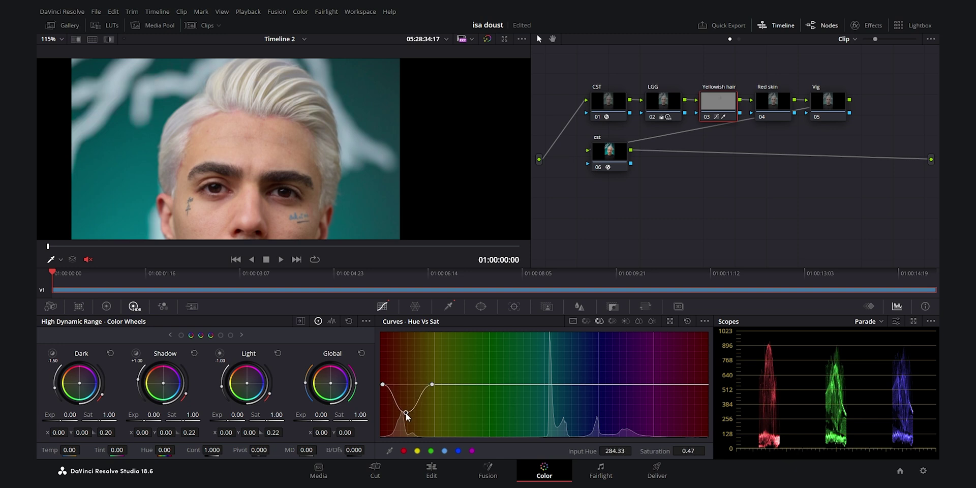
pyautogui.moveTo(432, 384); pyautogui.dragTo(442, 385)
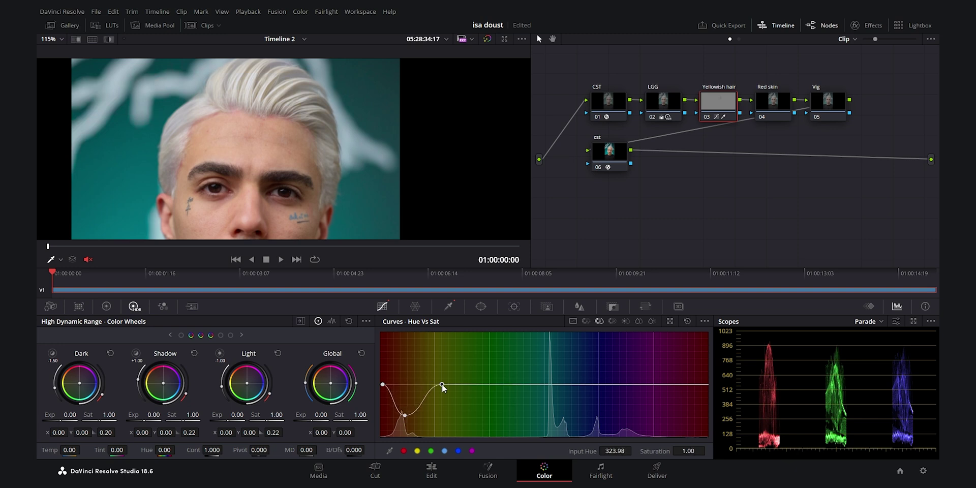
# - Examine the hair correction full screen and close up for any remaining yellow cast
pyautogui.hotkey('ctrl', 'f')
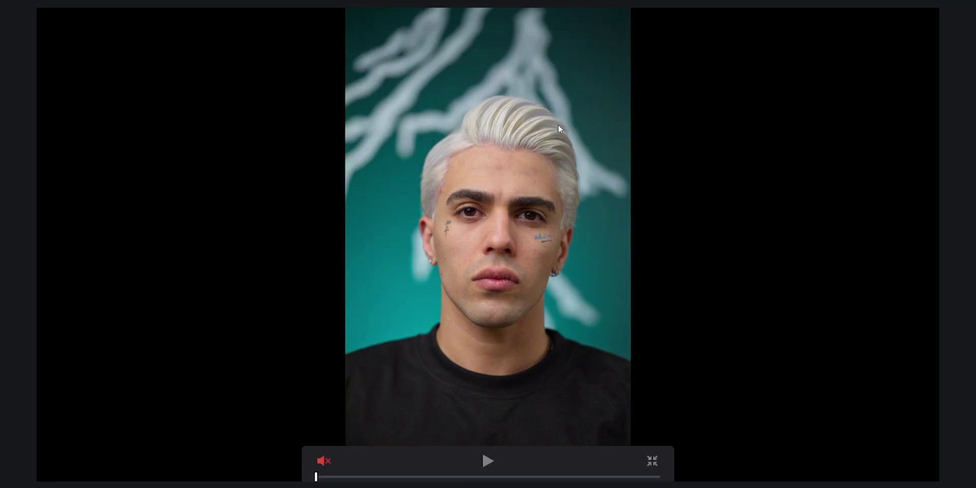
pyautogui.hotkey('ctrl', 'f')
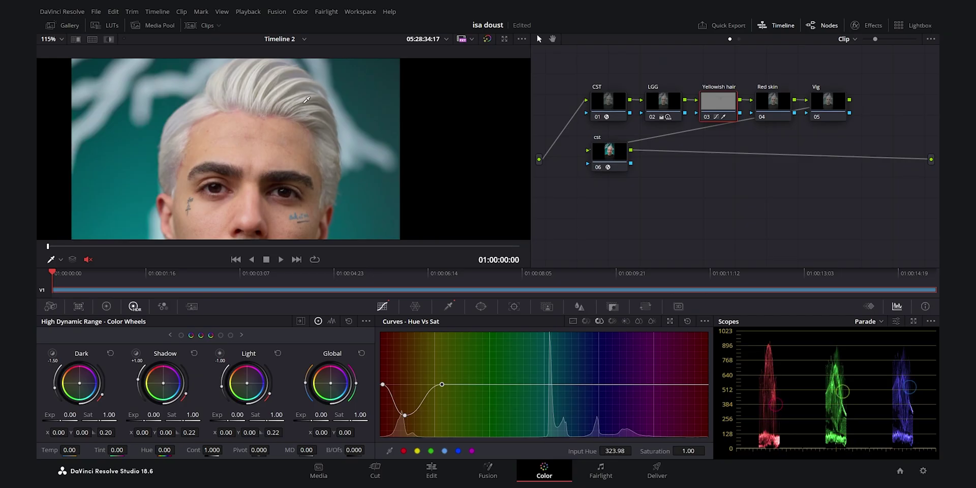
pyautogui.scroll(4, 248, 138)
pyautogui.scroll(1, 248, 138)
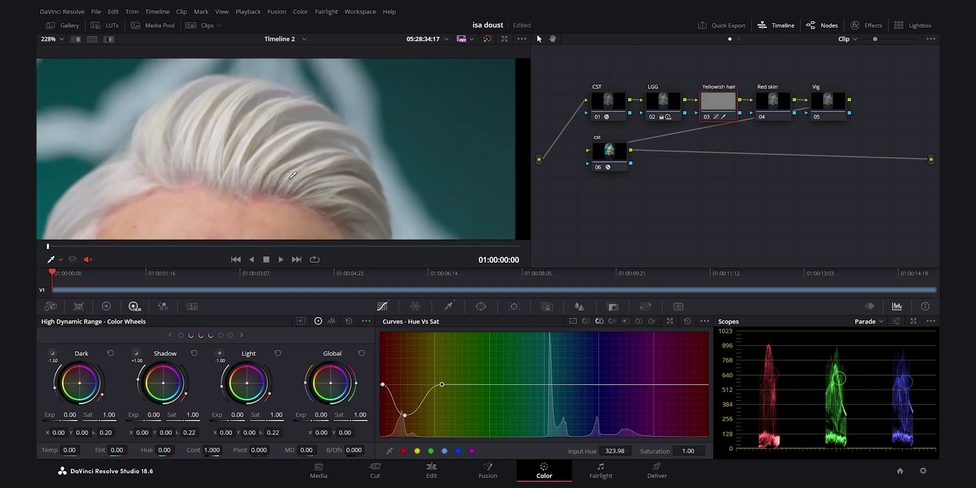
pyautogui.scroll(-6, 290, 163)
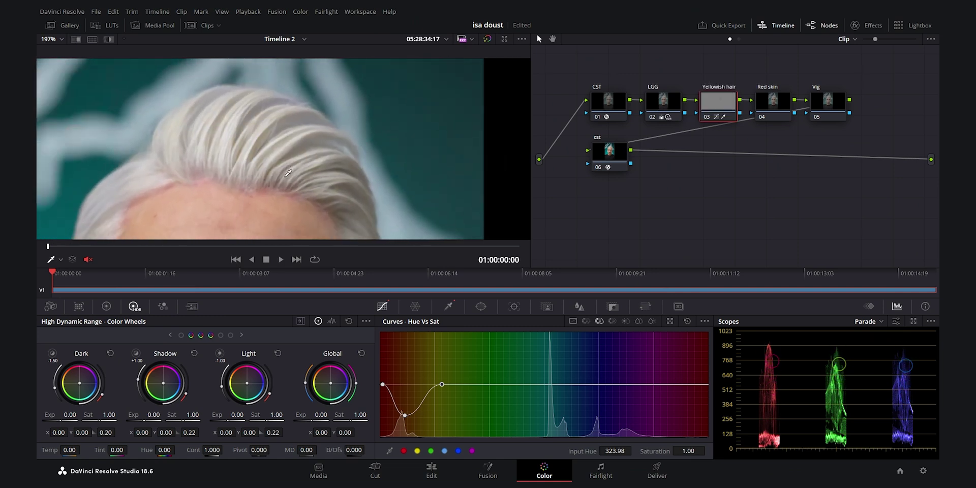
pyautogui.scroll(-3, 280, 134)
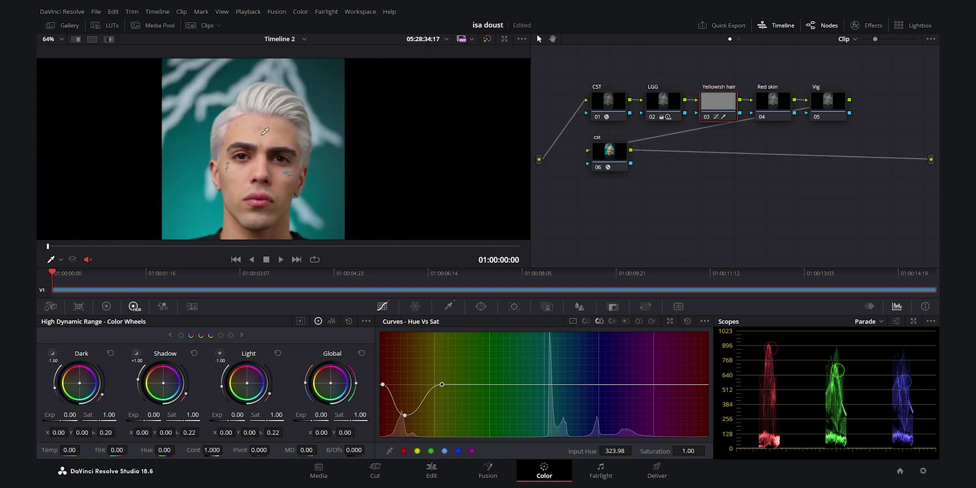
pyautogui.hotkey('ctrl', 'f')
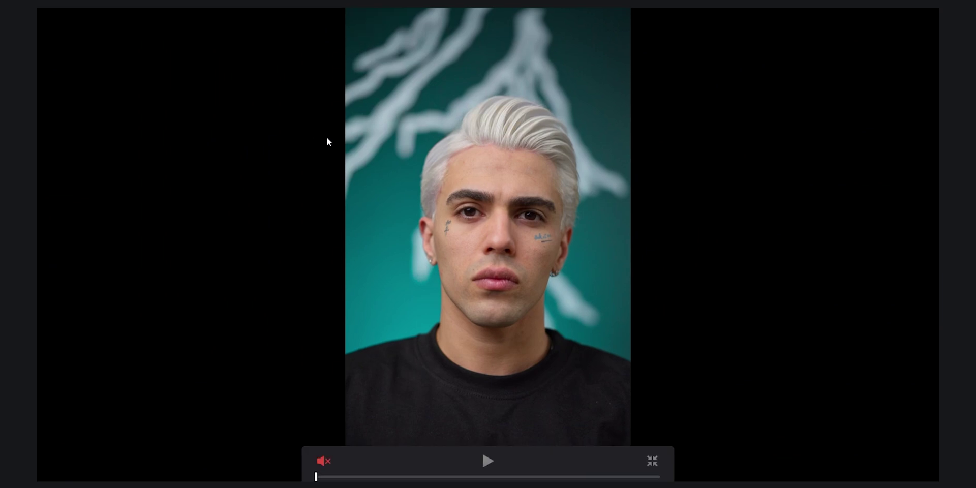
pyautogui.press('Escape')
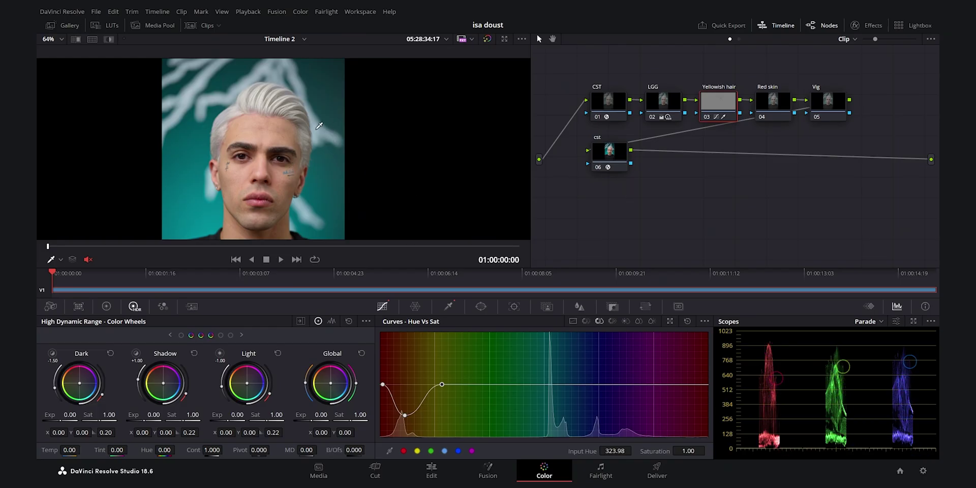
# - In the Red skin node, sample the reddish hairline on the Hue Vs Hue curve and rotate input hue 266.42 by -5.60
pyautogui.scroll(4, 284, 147)
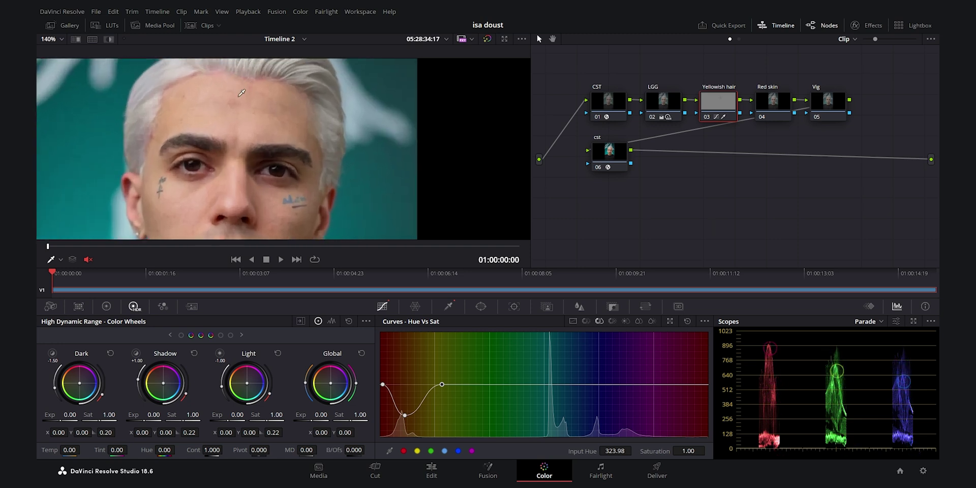
pyautogui.scroll(5, 242, 93)
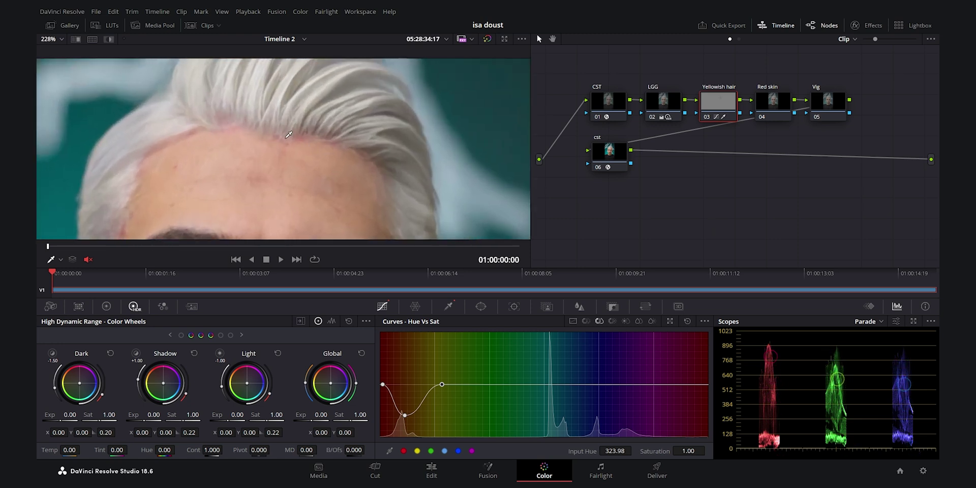
pyautogui.click(769, 105)
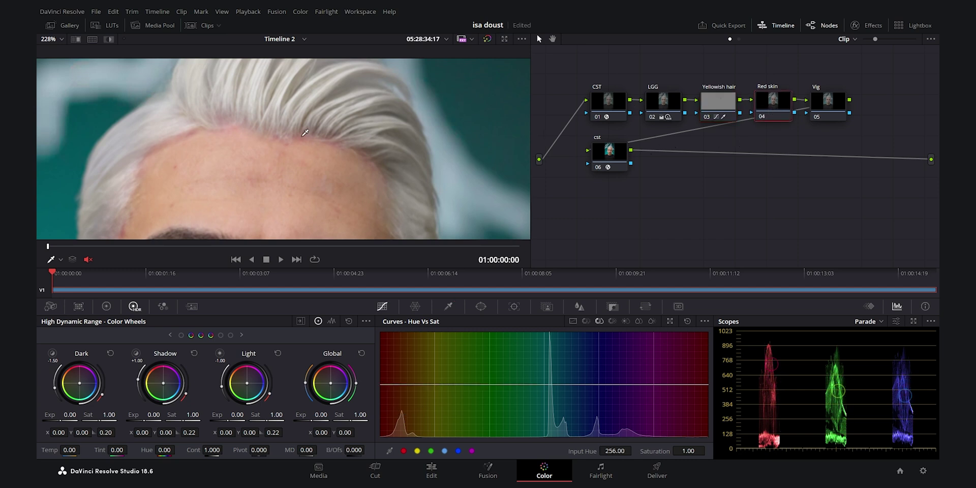
pyautogui.scroll(-5, 257, 192)
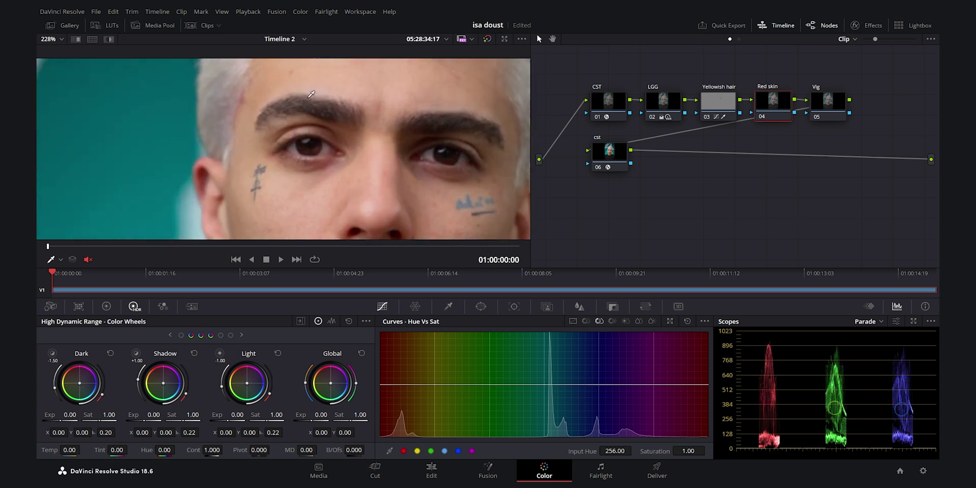
pyautogui.scroll(5, 356, 152)
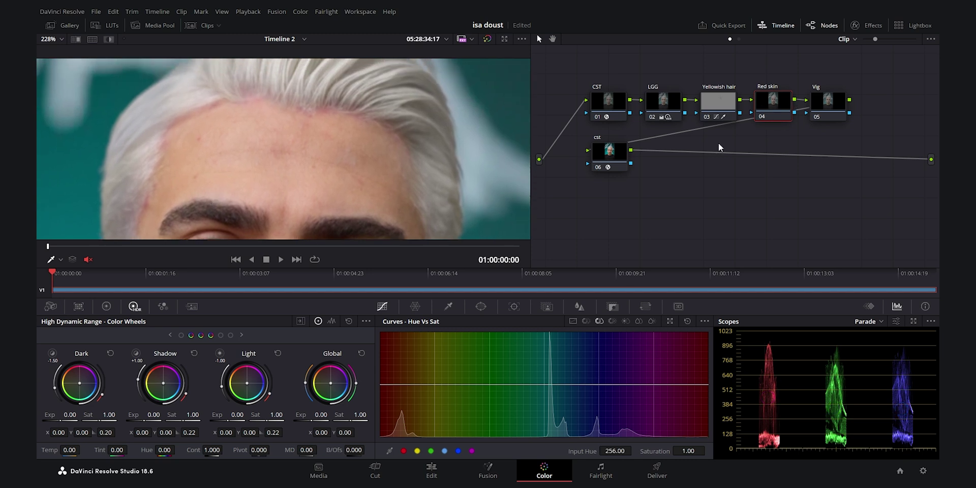
pyautogui.click(586, 320)
pyautogui.scroll(6, 378, 93)
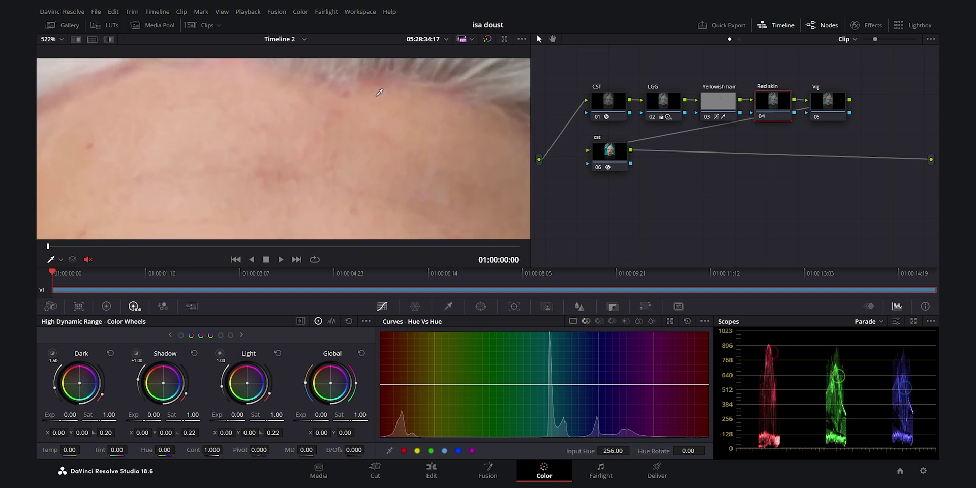
pyautogui.click(336, 136)
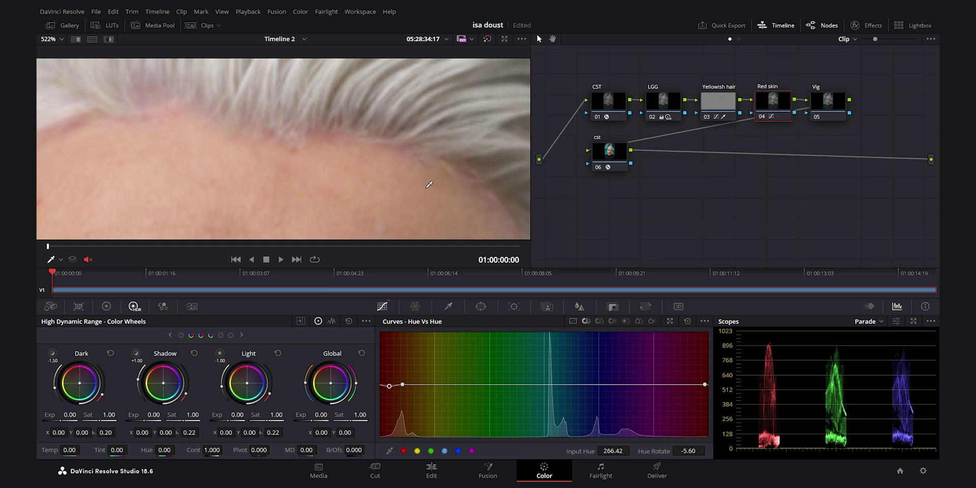
# - Compare the hairline, forehead and ear close up with the Red skin correction off and on
pyautogui.scroll(-3, 429, 185)
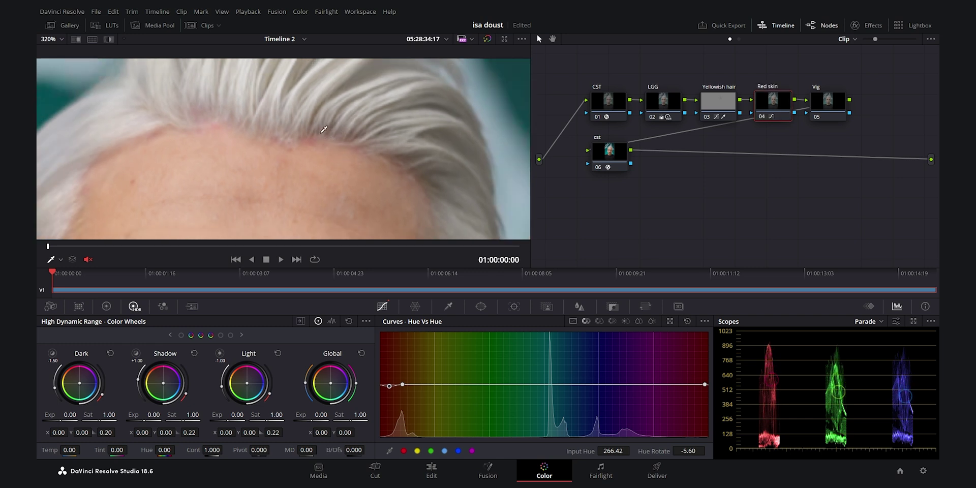
pyautogui.scroll(2, 324, 129)
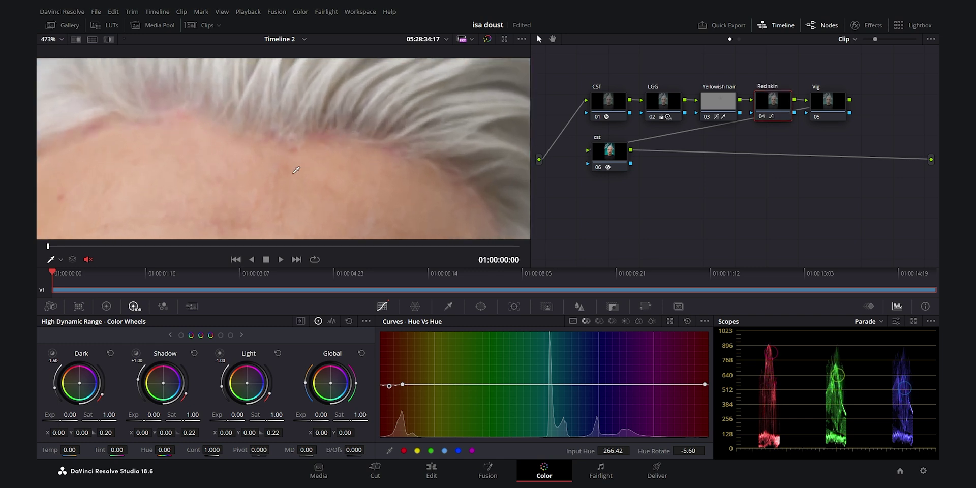
pyautogui.scroll(-4, 296, 170)
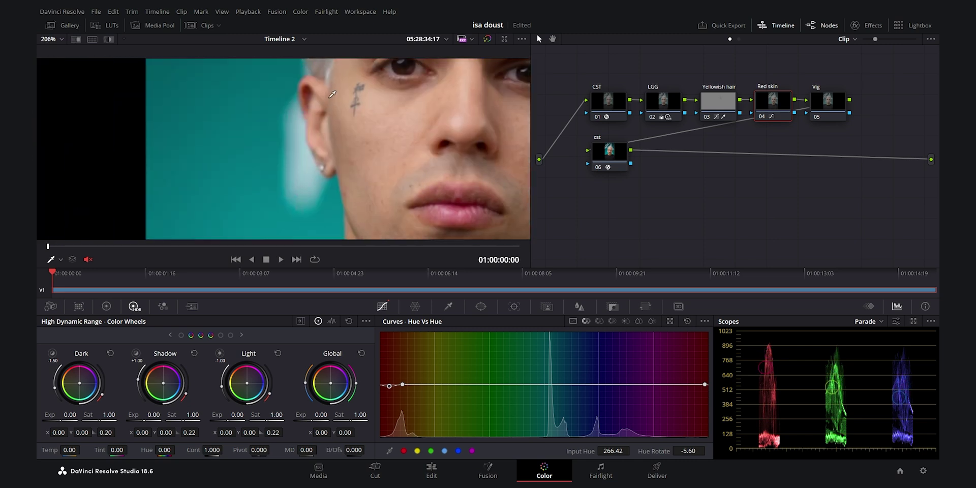
pyautogui.scroll(4, 332, 94)
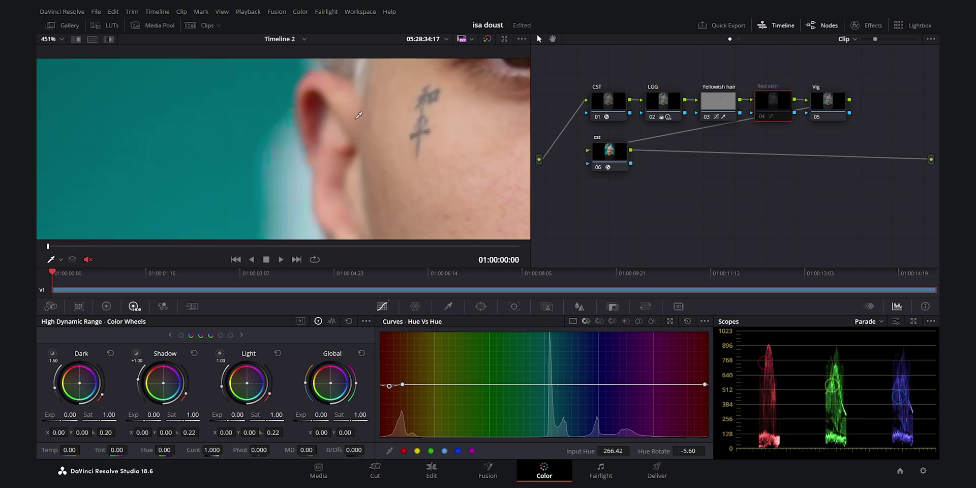
pyautogui.scroll(-5, 355, 116)
pyautogui.scroll(4, 262, 120)
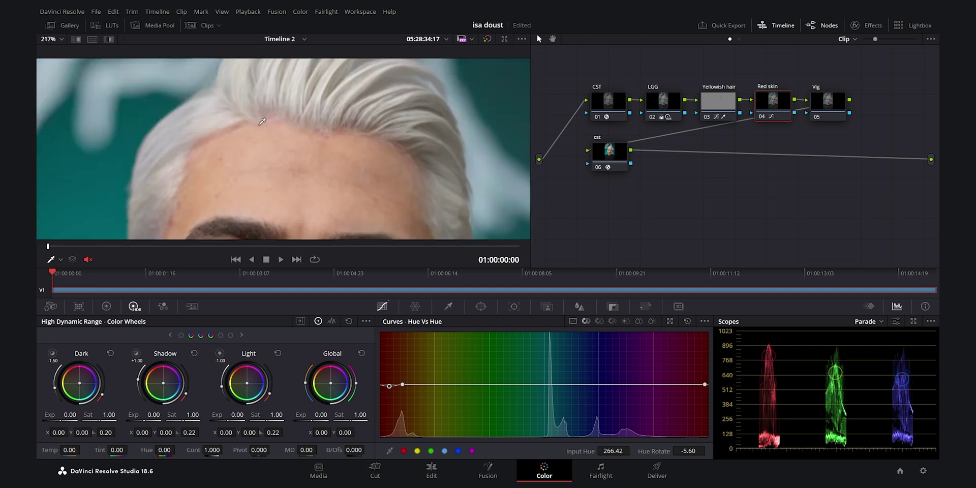
pyautogui.scroll(1, 263, 121)
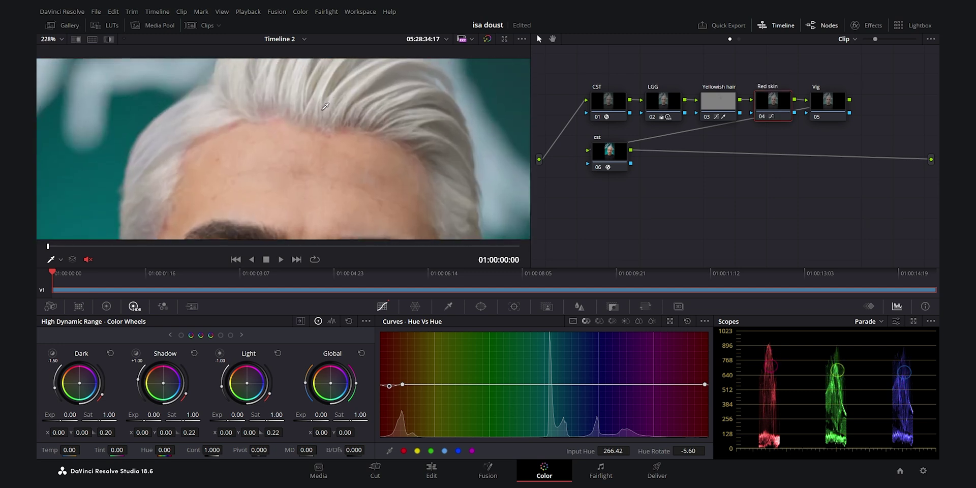
pyautogui.scroll(-4, 328, 109)
pyautogui.scroll(4, 335, 114)
pyautogui.scroll(-3, 483, 137)
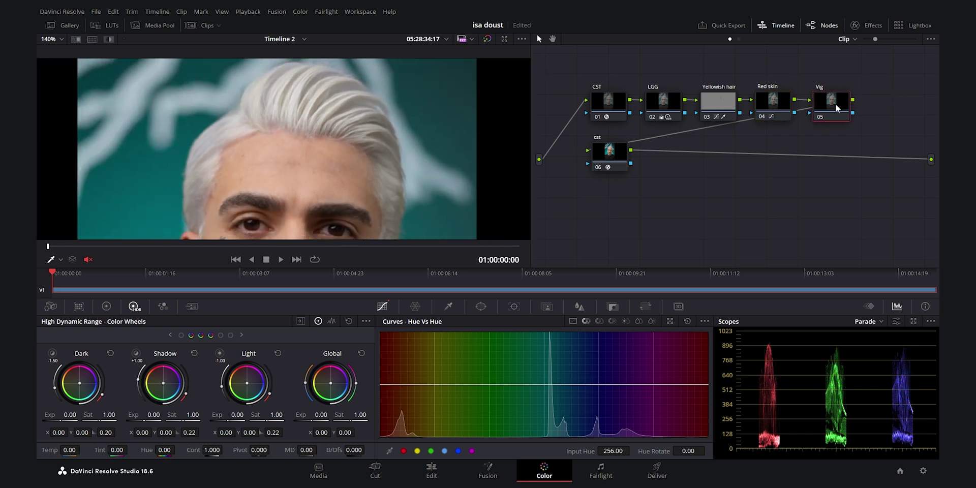
# - Insert a serial node between Red skin and Vig, label it Tones, and space the nodes out in the chain
pyautogui.moveTo(835, 103); pyautogui.dragTo(877, 108)
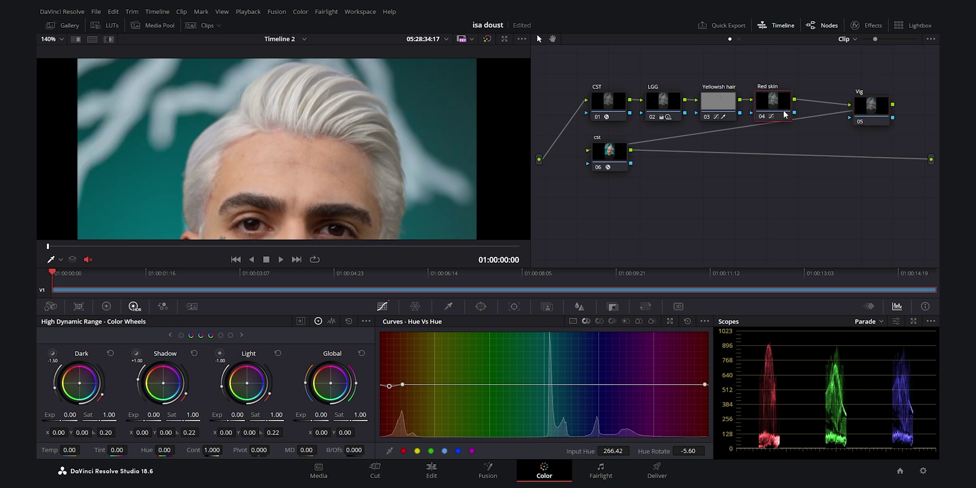
pyautogui.hotkey('alt', 's')
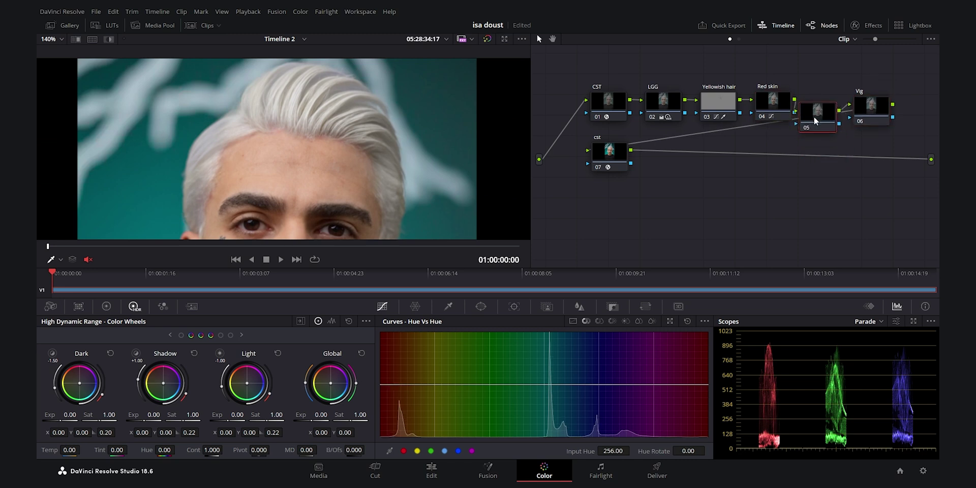
pyautogui.rightClick(821, 101)
pyautogui.click(845, 116)
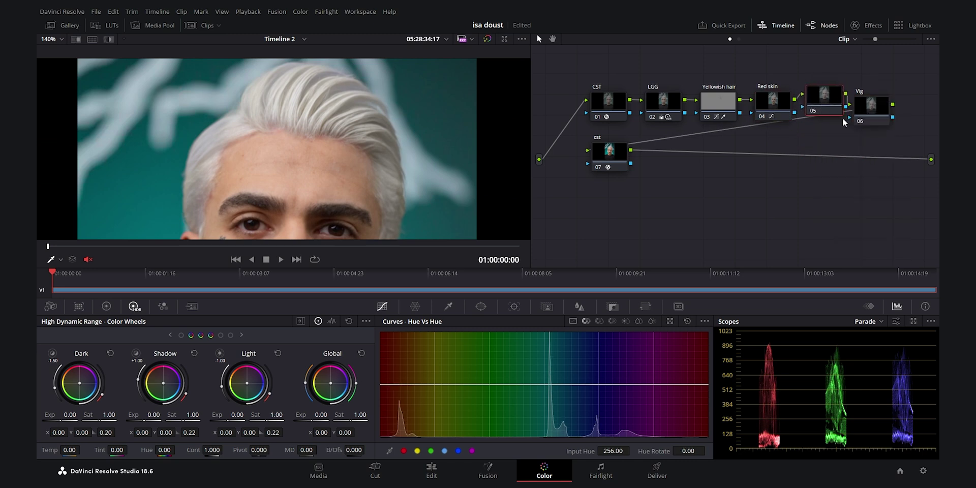
pyautogui.write('Tones')
pyautogui.press('Return')
pyautogui.moveTo(871, 104); pyautogui.dragTo(884, 97)
pyautogui.moveTo(827, 111); pyautogui.dragTo(830, 119)
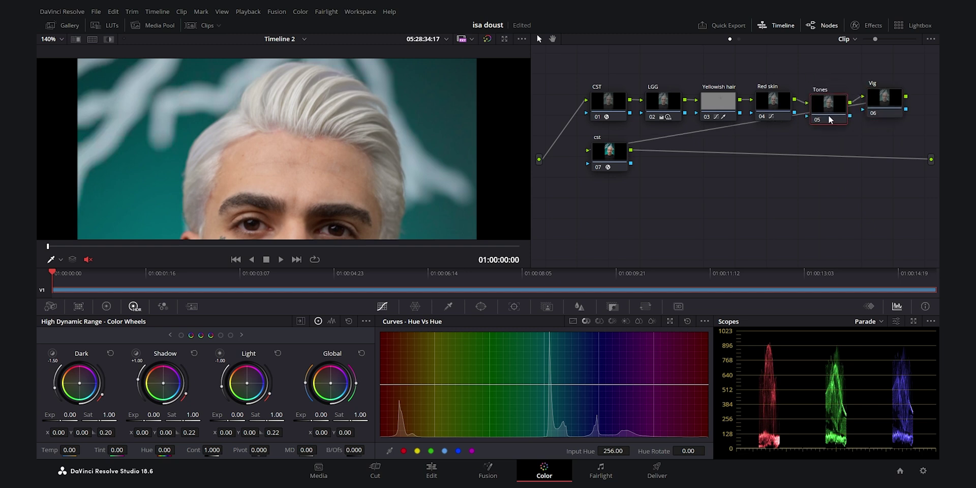
# - In the Tones node, use the primaries color bars to set Gain red 0.99, green 0.99 and blue 1.01, and review the image full screen
pyautogui.scroll(-5, 299, 136)
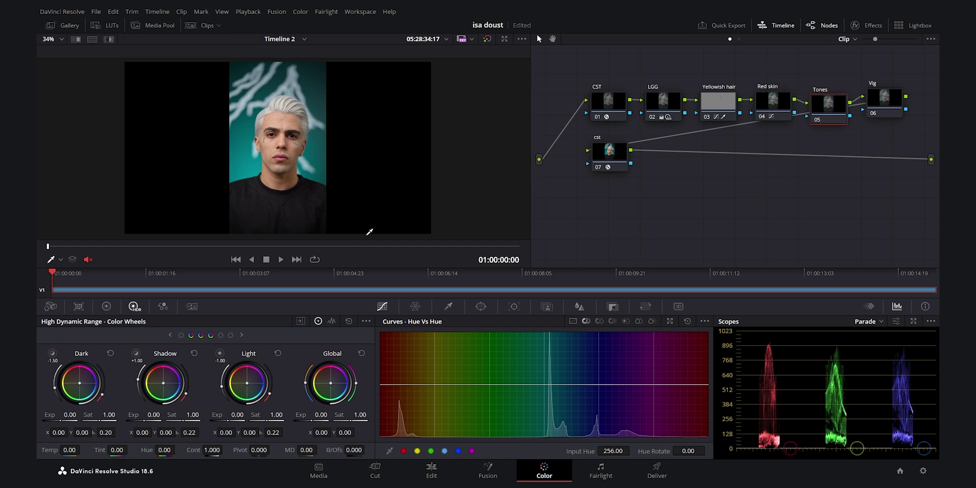
pyautogui.click(107, 306)
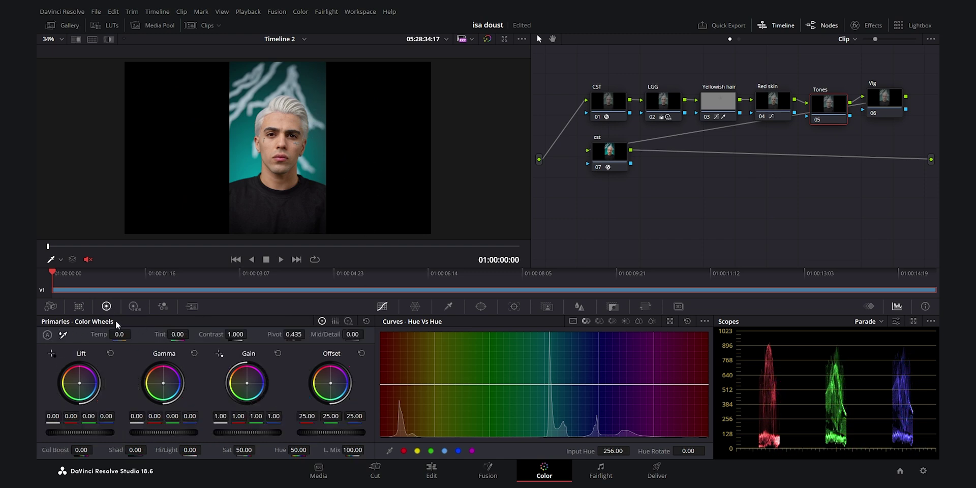
pyautogui.click(335, 321)
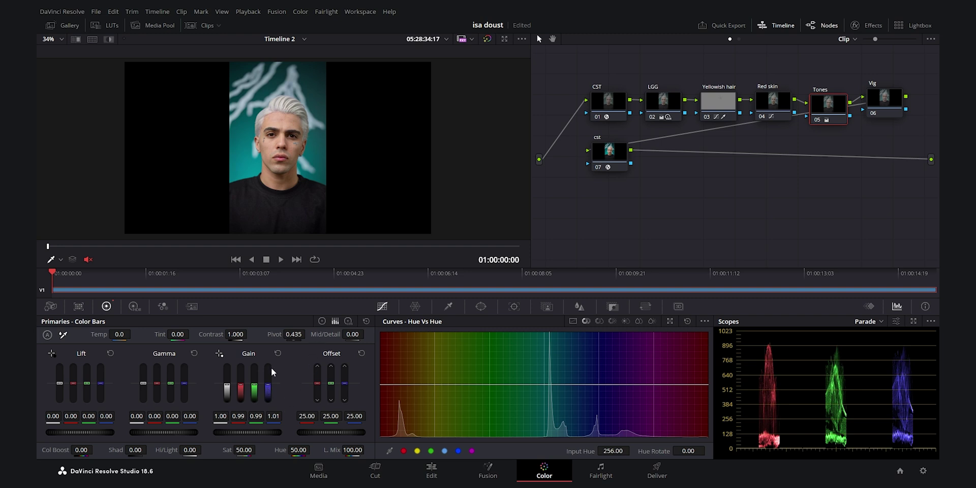
pyautogui.hotkey('ctrl', 'f')
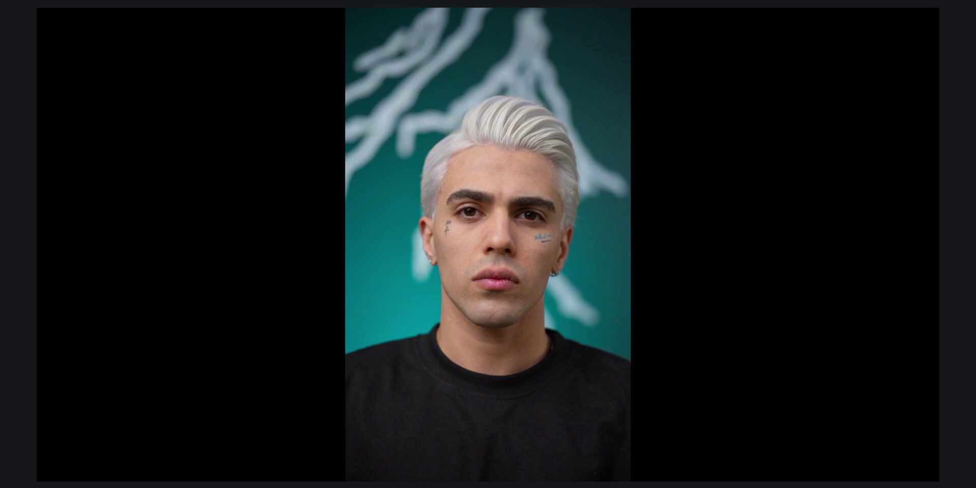
pyautogui.press('Escape')
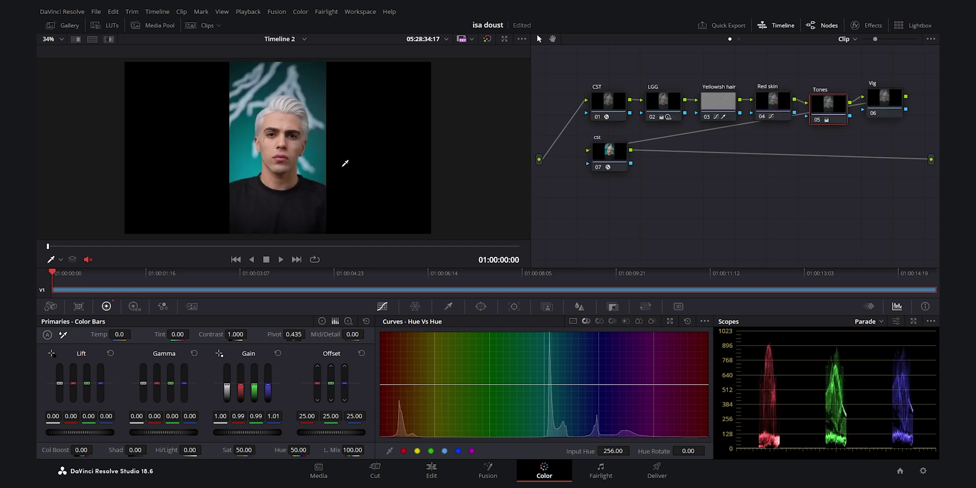
# - In the Vig node, add a circular window stretched to the portrait frame's edges, with aspect 28.31, size 50.34 and Soft 1 of 10.51
pyautogui.click(884, 99)
pyautogui.click(480, 306)
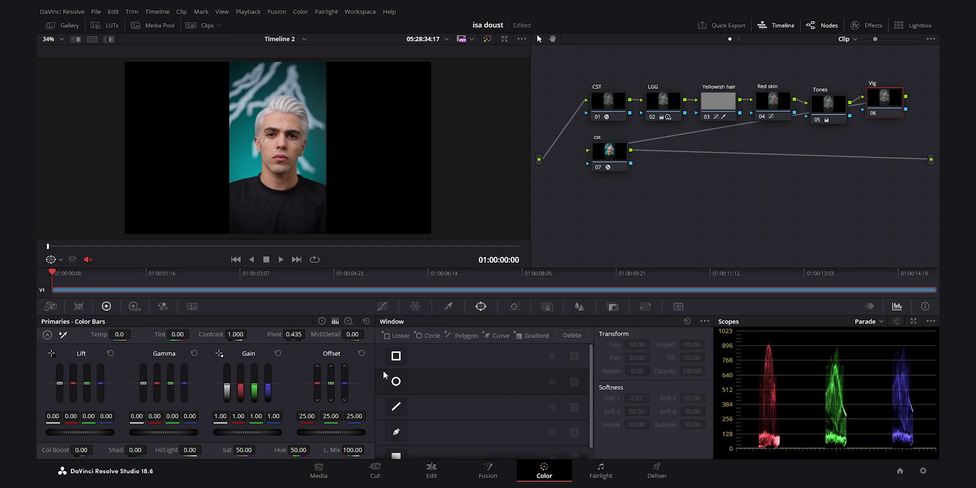
pyautogui.click(396, 381)
pyautogui.moveTo(279, 202); pyautogui.dragTo(283, 231)
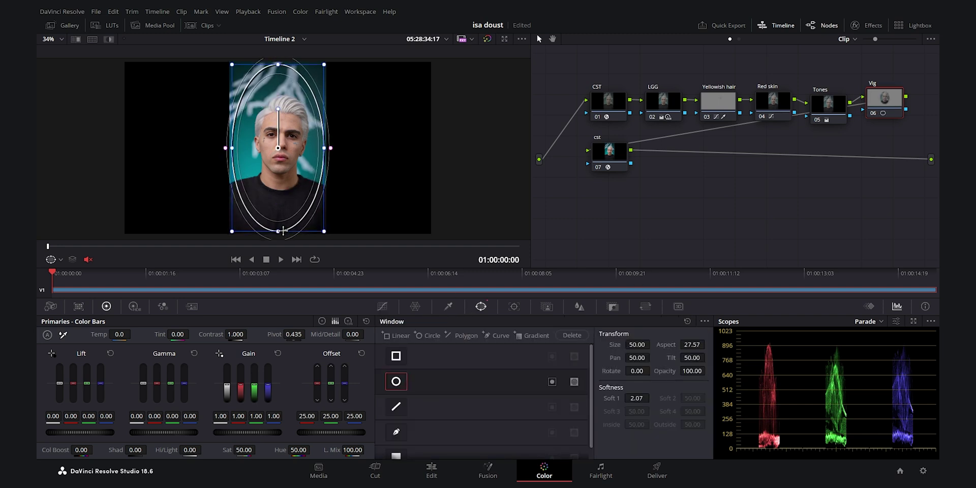
pyautogui.moveTo(325, 149); pyautogui.dragTo(326, 148)
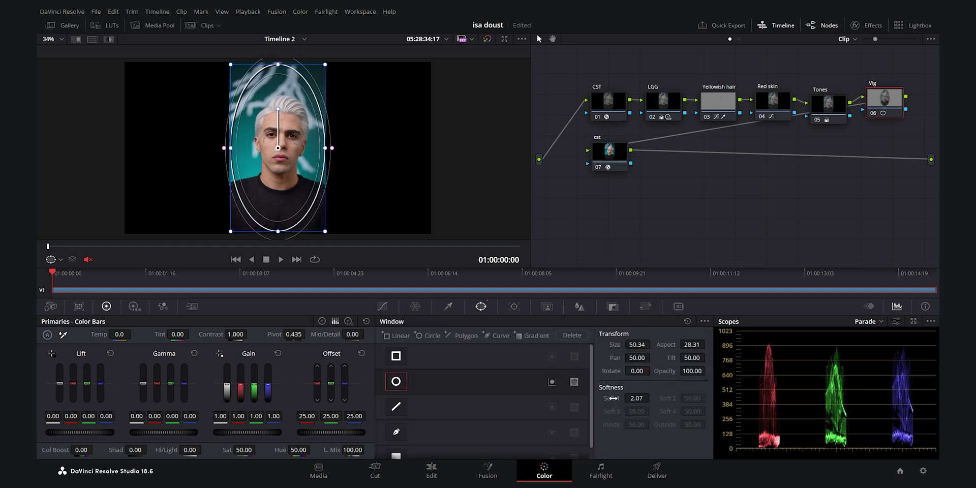
pyautogui.moveTo(612, 398); pyautogui.dragTo(652, 398)
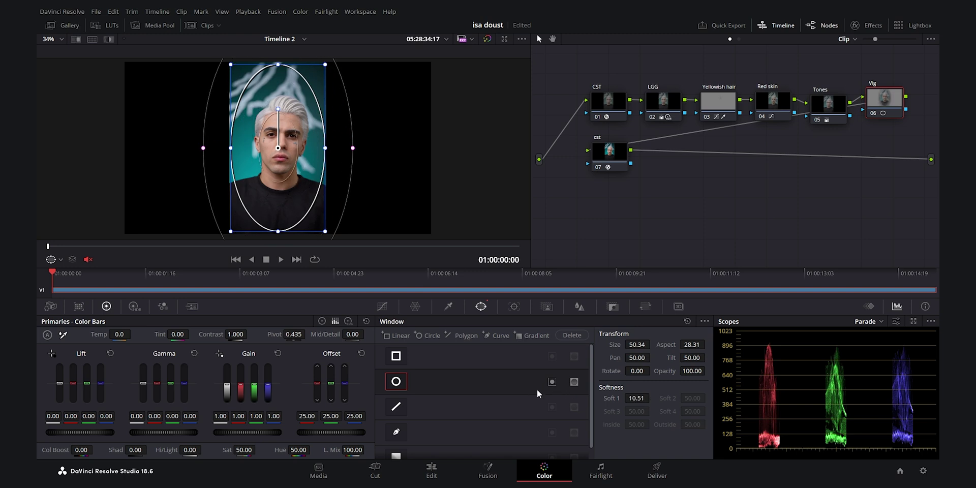
# - Check the Vig window's coverage in highlight view, and pull the midpoint of the node's custom curve slightly below the diagonal
pyautogui.click(109, 39)
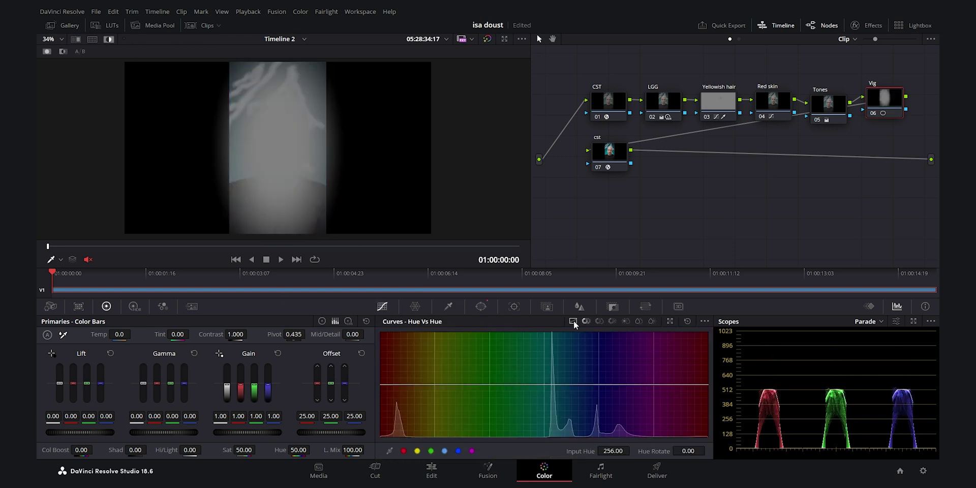
pyautogui.click(572, 321)
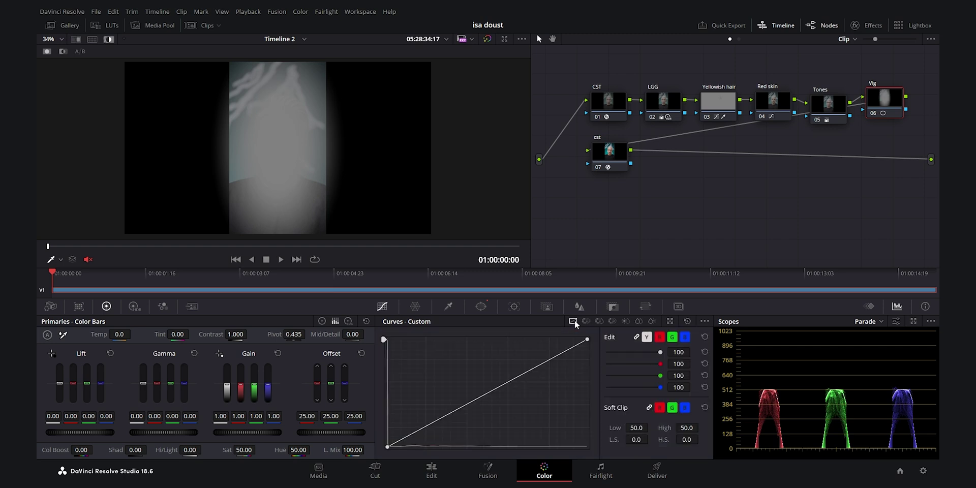
pyautogui.click(108, 39)
pyautogui.click(485, 398)
pyautogui.moveTo(485, 399); pyautogui.dragTo(498, 403)
# - View the portrait full screen and compare the frame edges with the Vig node off and on
pyautogui.press('p')
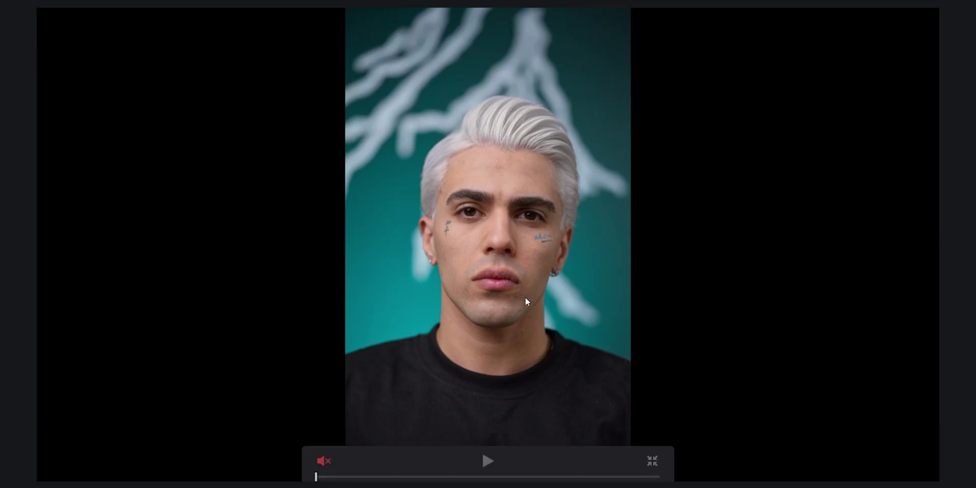
pyautogui.hotkey('ctrl', 'd')
pyautogui.hotkey('ctrl', 'd')
pyautogui.hotkey('ctrl', 'd')
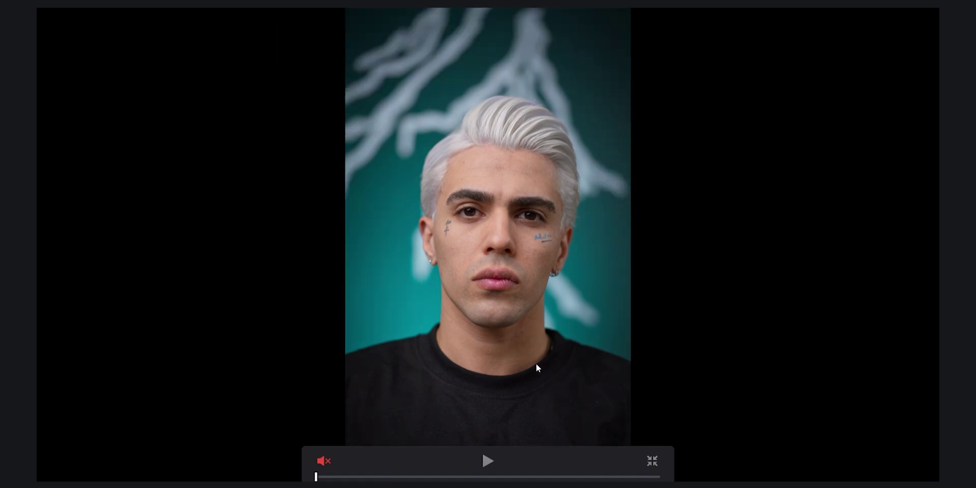
pyautogui.hotkey('ctrl', 'd')
pyautogui.hotkey('ctrl', 'd')
# - Scrub the full-screen clip to about its midpoint and examine the vignette on the wider shot against the teal background
pyautogui.click(336, 477)
pyautogui.moveTo(336, 476); pyautogui.dragTo(485, 478)
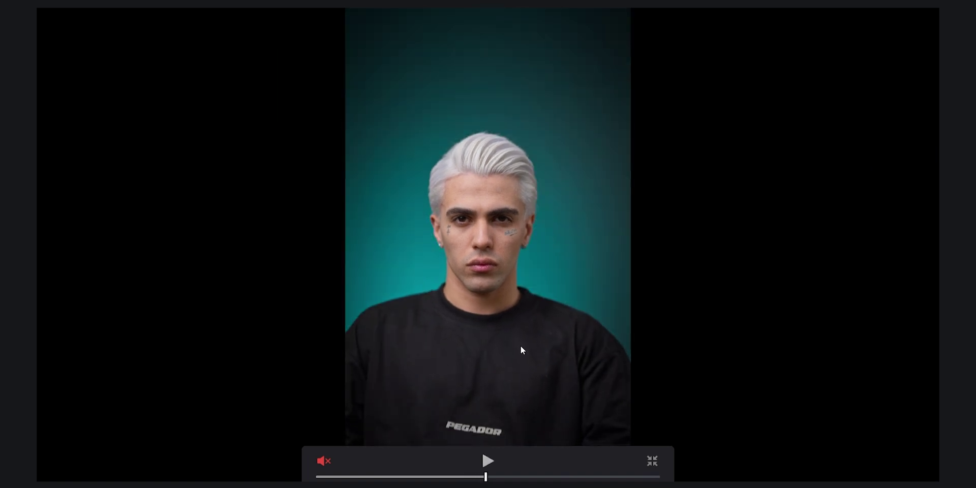
pyautogui.click(493, 477)
pyautogui.click(486, 476)
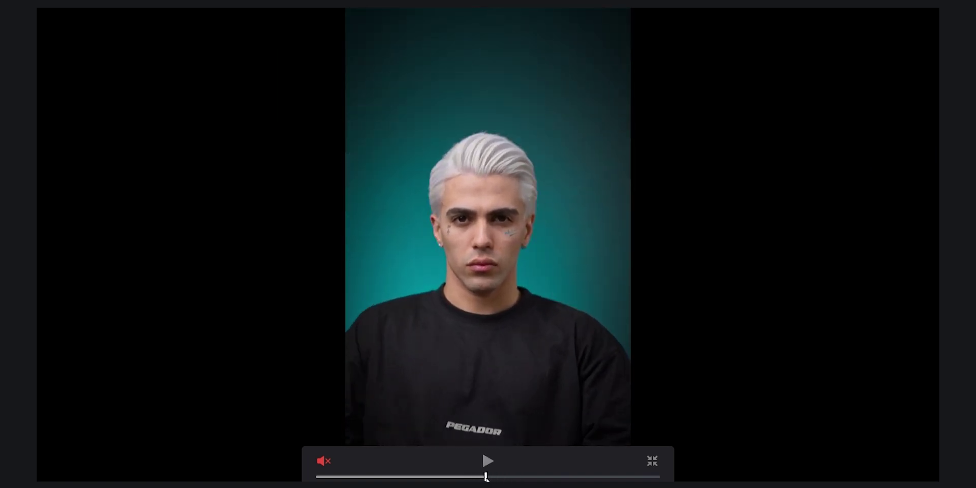